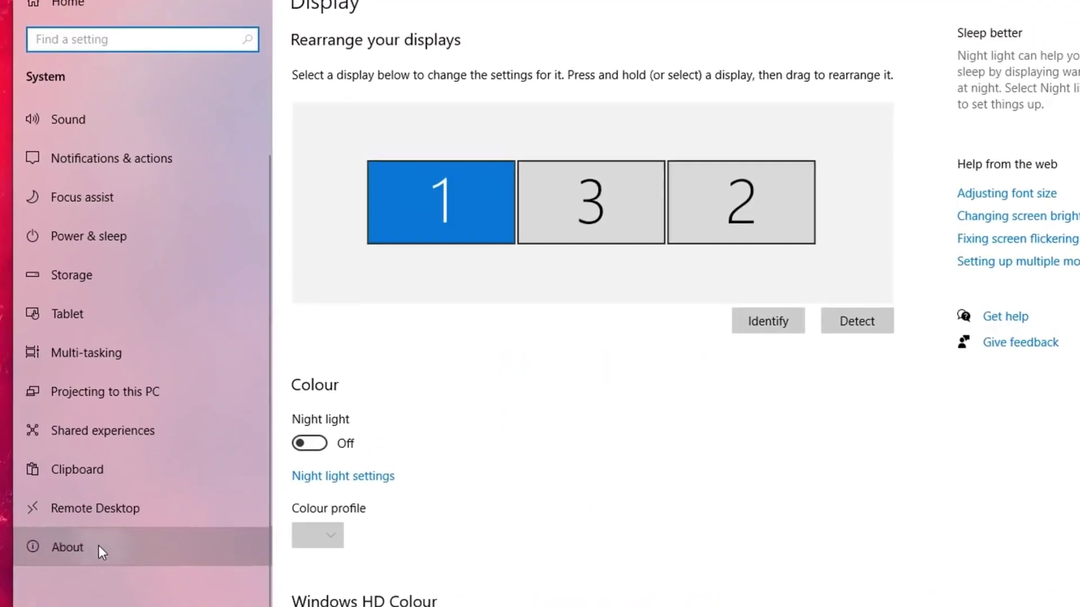
- Set visual effects to Custom, enabling window contents while dragging, smooth screen fonts and smooth-scroll list boxes
{"action": "left_click", "coordinate": [121, 500]}
{"action": "left_click", "coordinate": [932, 340]}
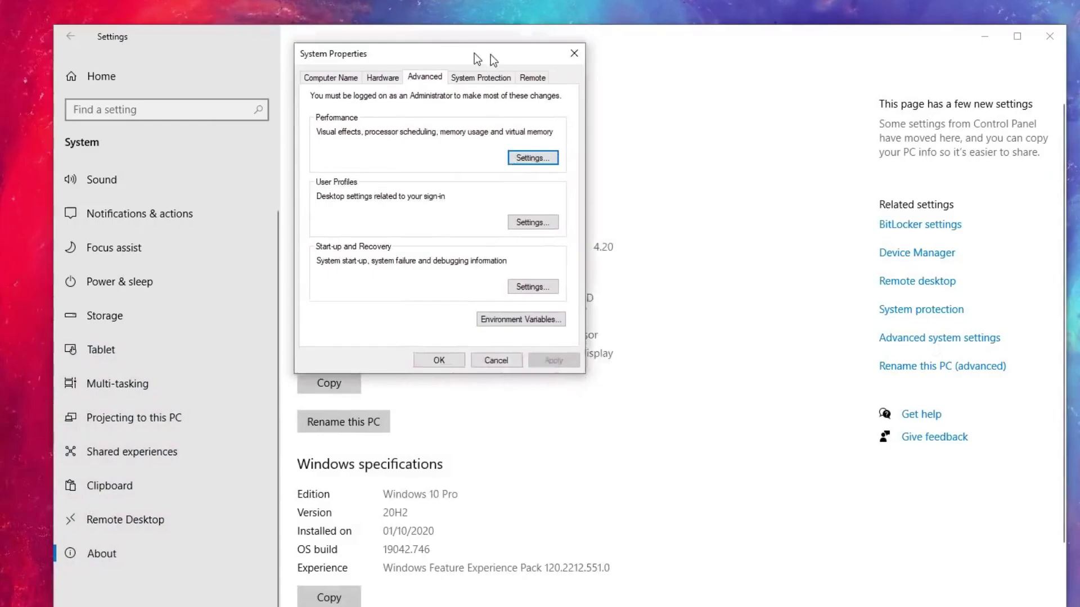
{"action": "left_click_drag", "start_coordinate": [490, 56], "coordinate": [649, 67]}
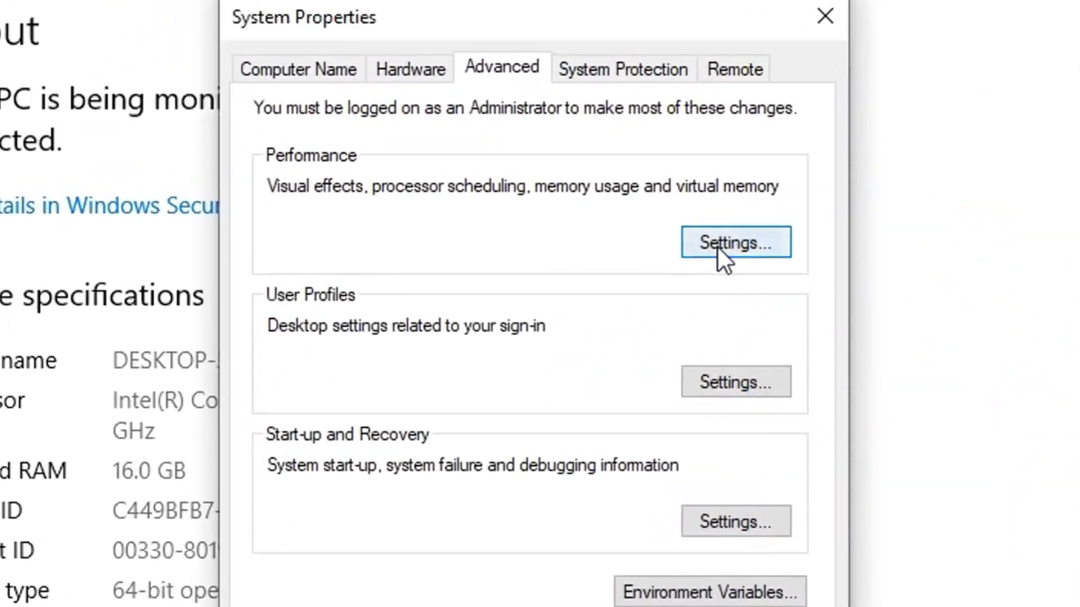
{"action": "left_click", "coordinate": [718, 248]}
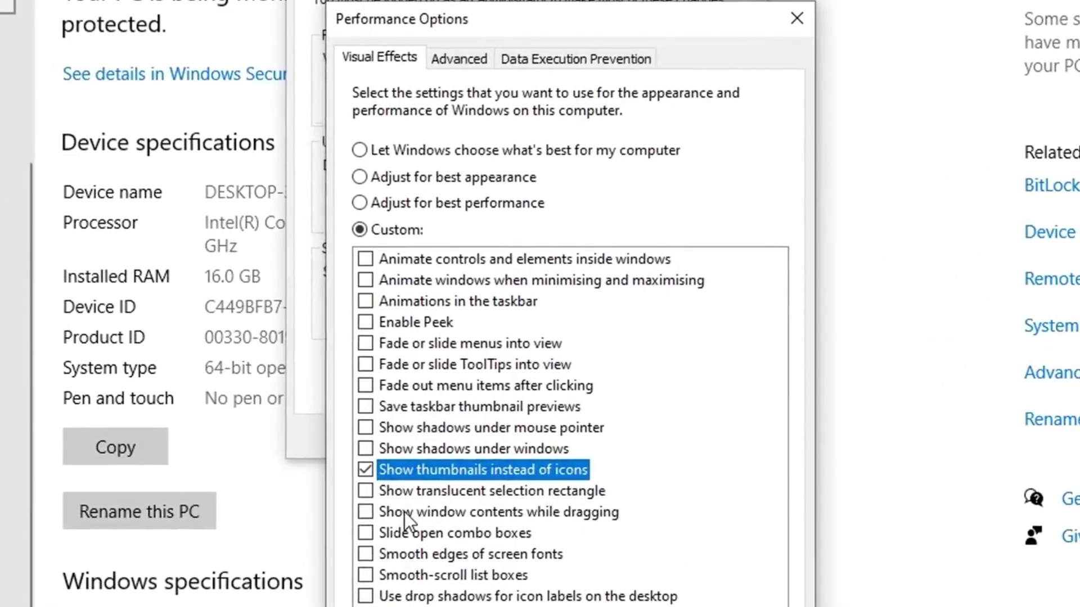
{"action": "left_click", "coordinate": [505, 422]}
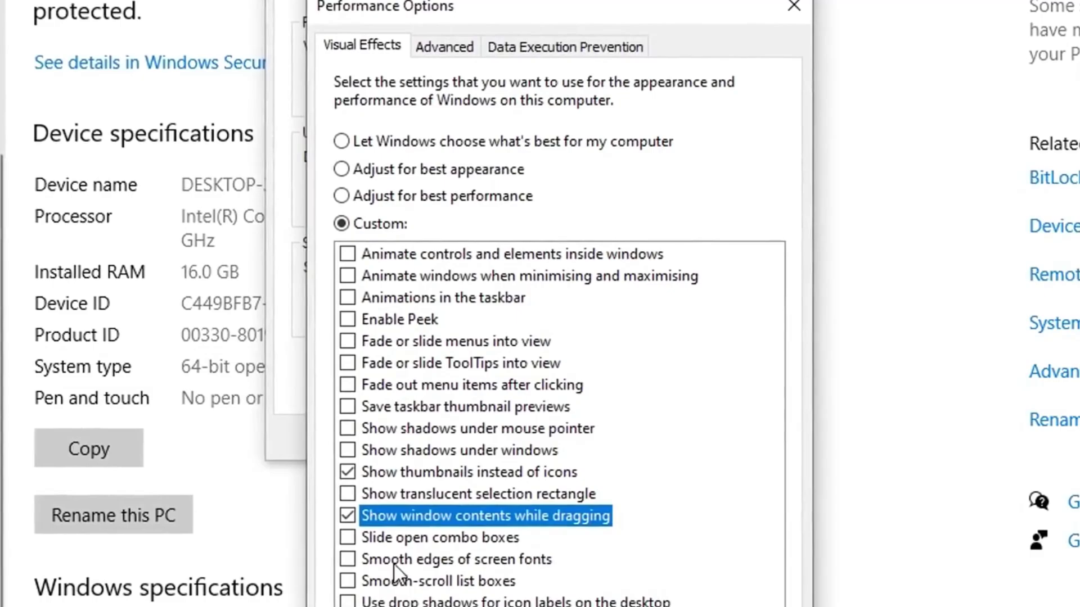
{"action": "left_click", "coordinate": [393, 559]}
{"action": "left_click", "coordinate": [395, 582]}
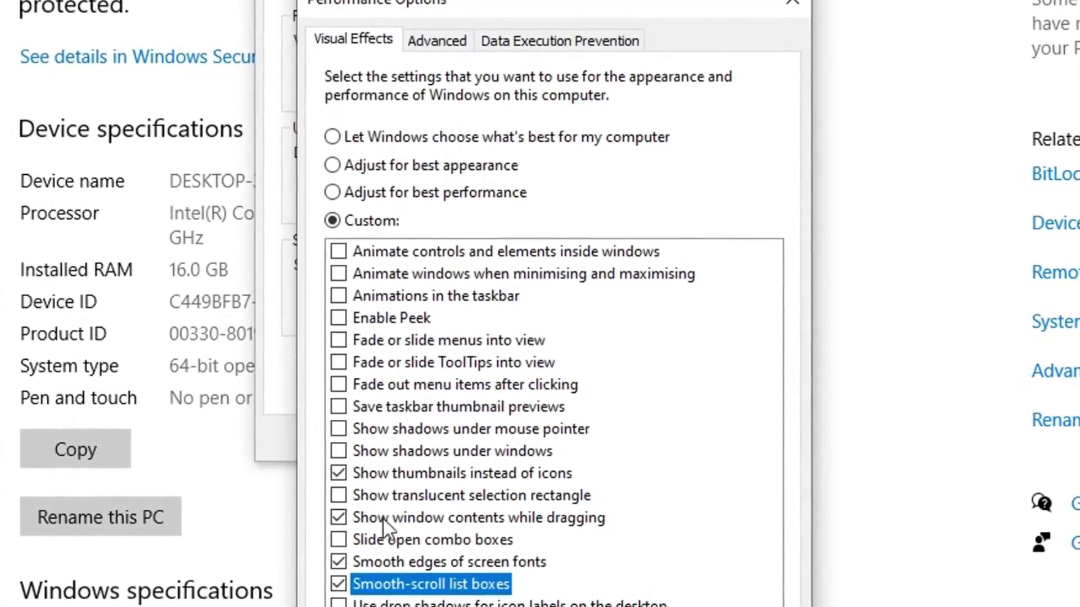
{"action": "left_click", "coordinate": [407, 474]}
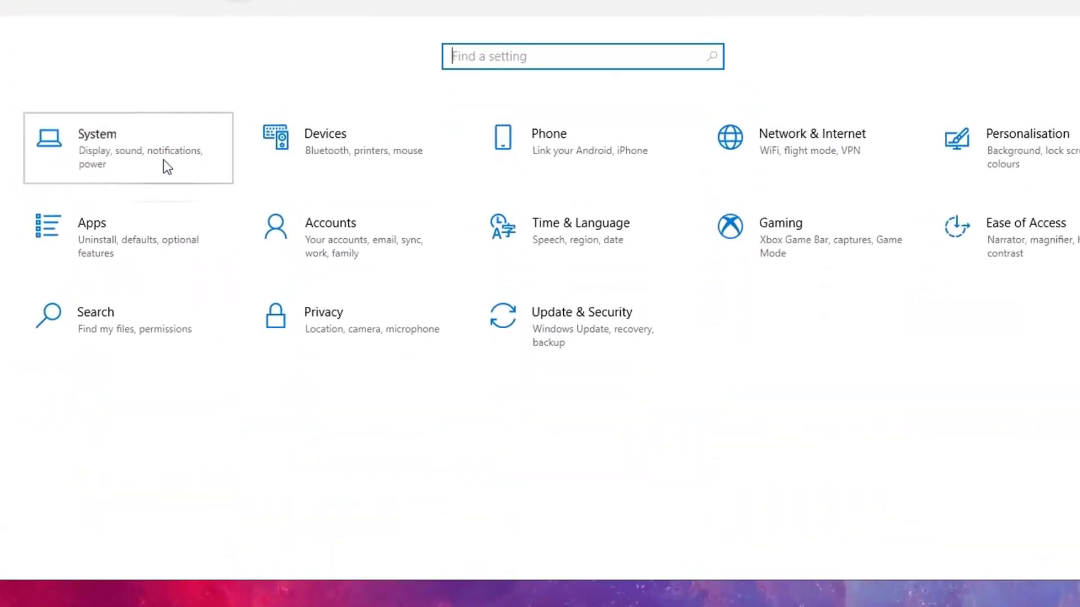
- Open Power Options with the power plans from System > Power & sleep > Additional power settings
{"action": "left_click", "coordinate": [190, 160]}
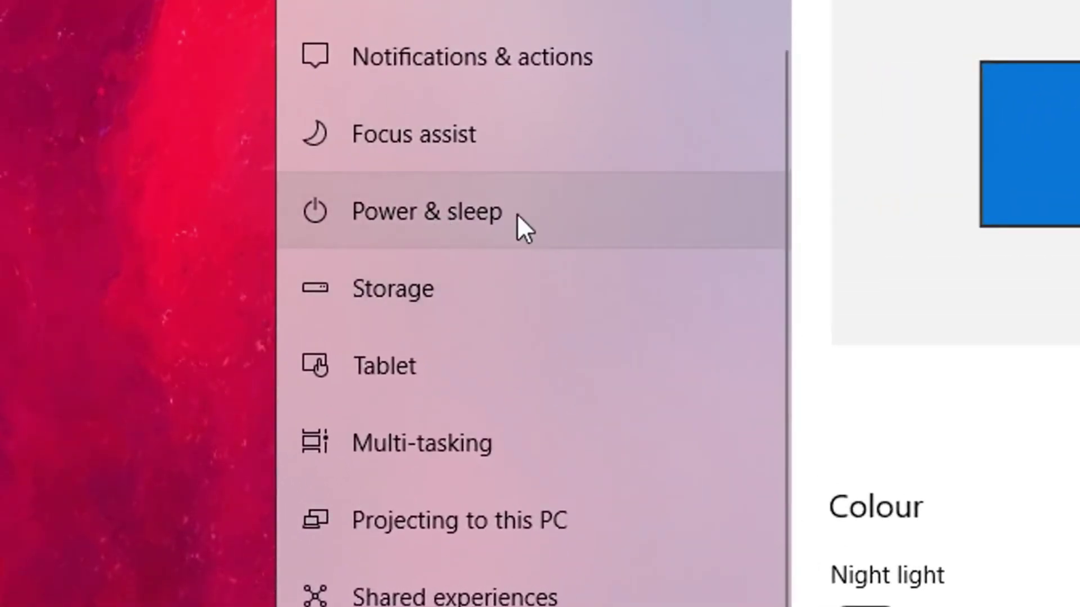
{"action": "left_click", "coordinate": [487, 228]}
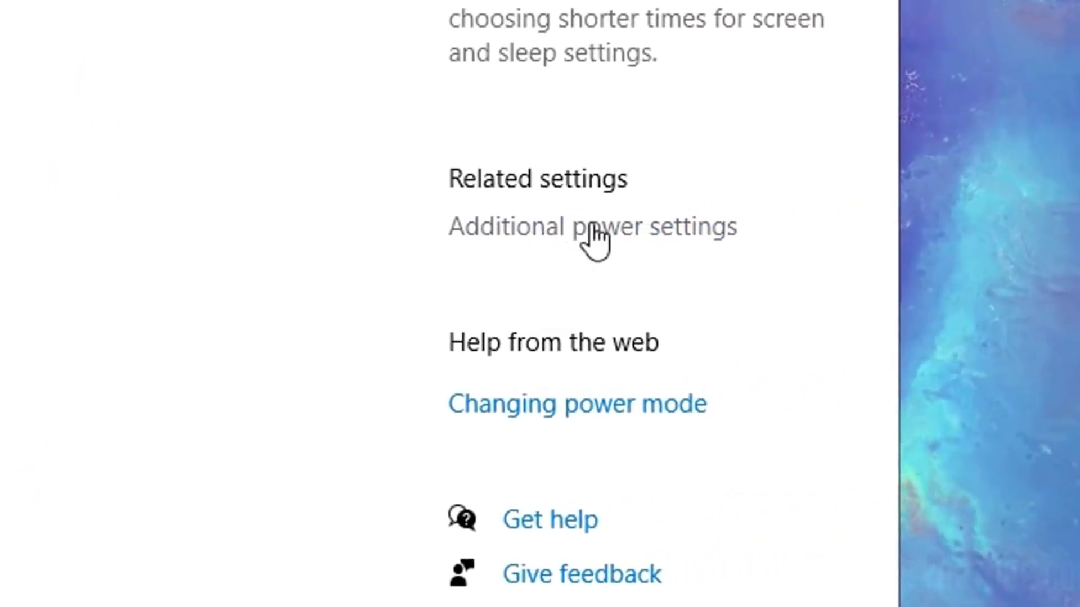
{"action": "left_click", "coordinate": [590, 230]}
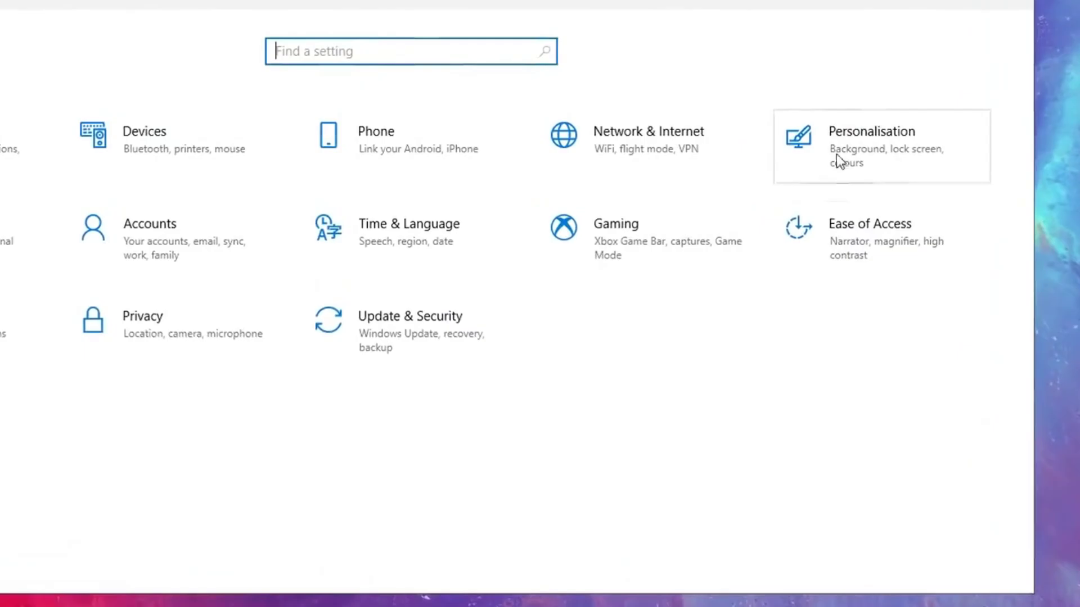
- Switch Transparency effects off under Personalisation > Colours
{"action": "left_click", "coordinate": [891, 169]}
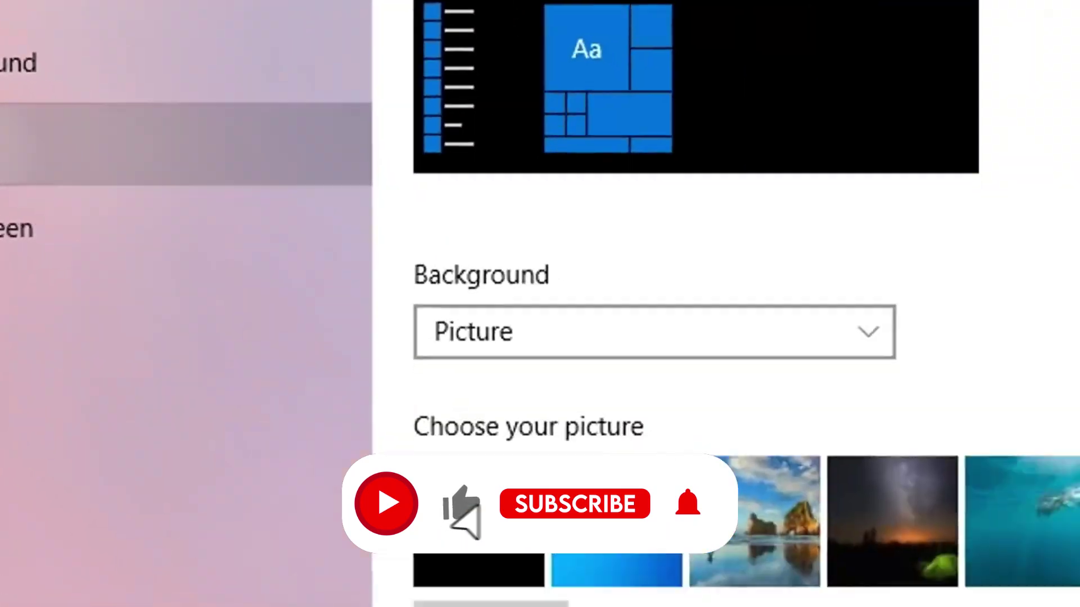
{"action": "left_click", "coordinate": [285, 250]}
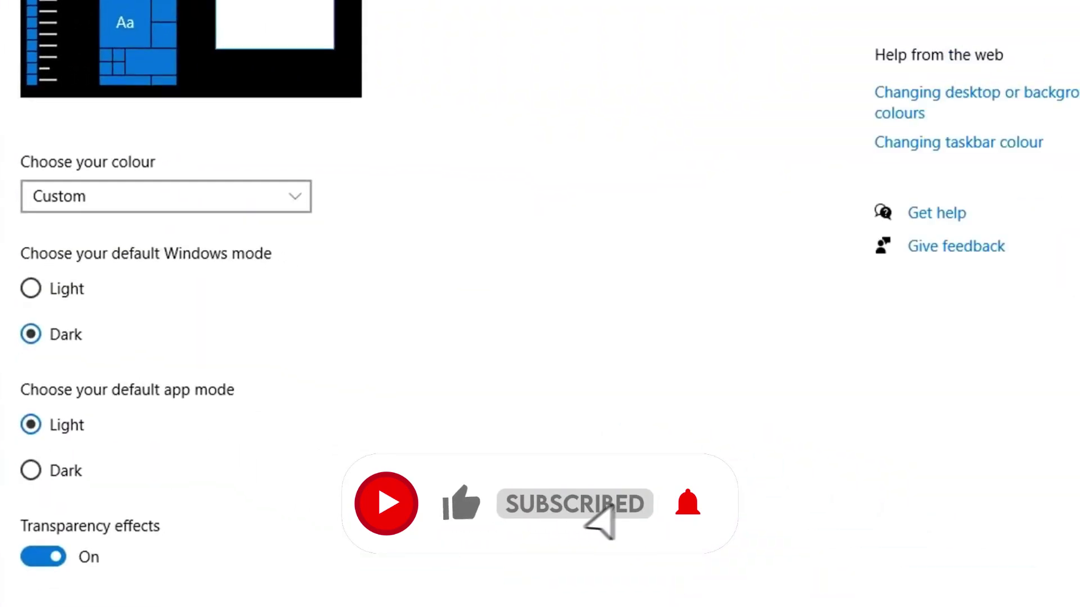
{"action": "scroll", "coordinate": [511, 207], "scroll_direction": "down", "scroll_amount": 10}
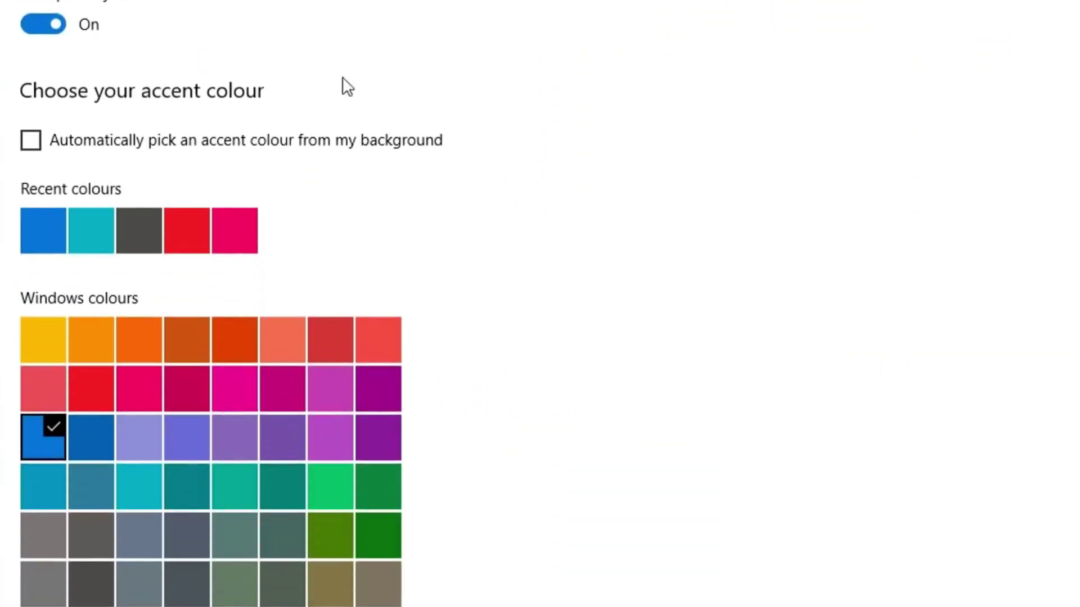
{"action": "left_click", "coordinate": [276, 247]}
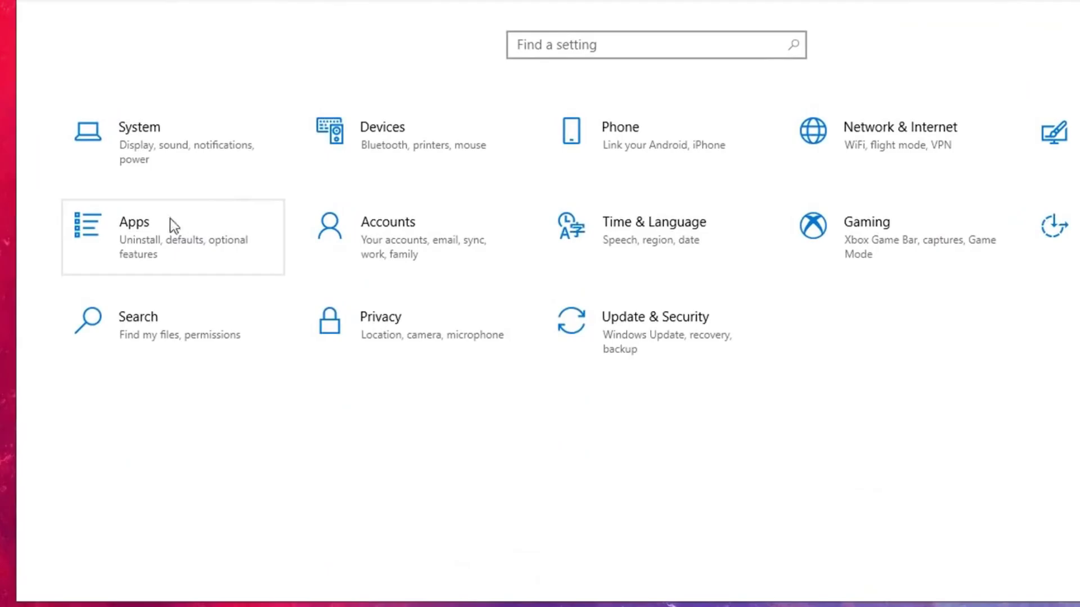
- Start uninstalling Among Us from the installed apps list
{"action": "left_click", "coordinate": [173, 255]}
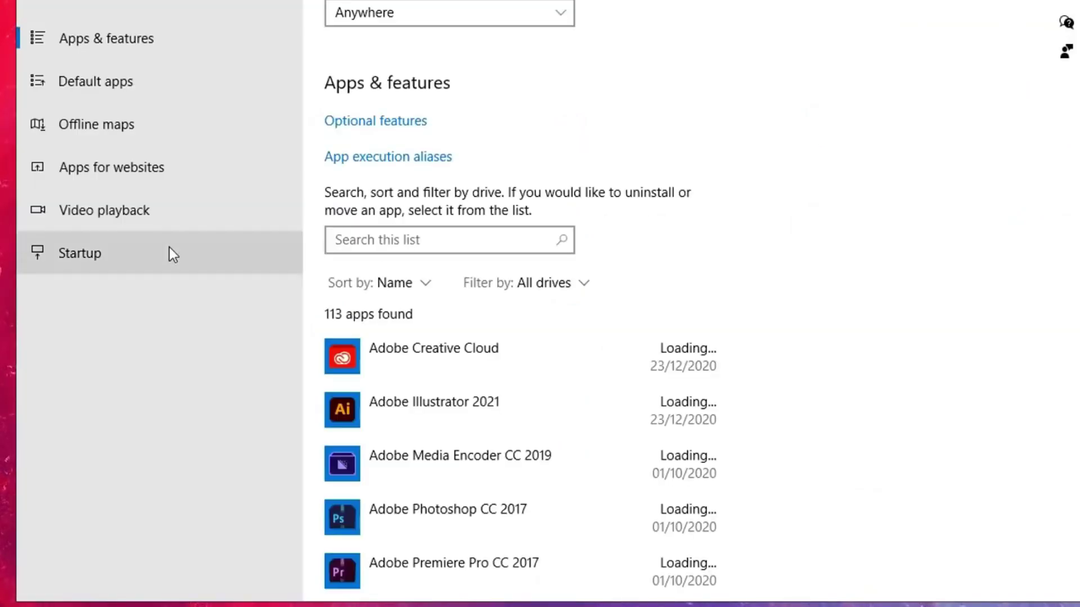
{"action": "scroll", "coordinate": [700, 173], "scroll_direction": "down", "scroll_amount": 6}
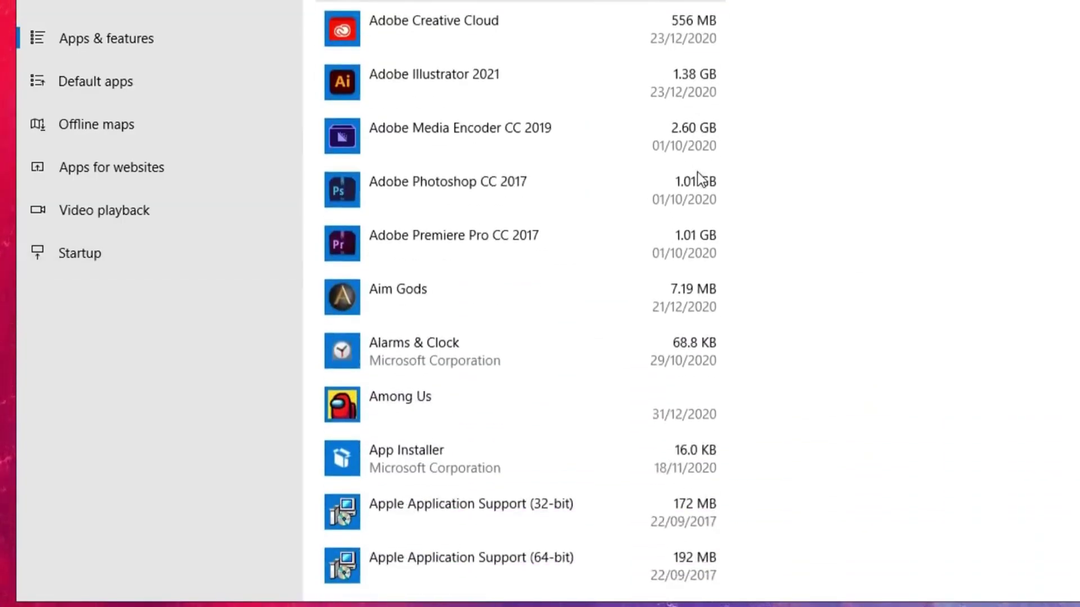
{"action": "left_click", "coordinate": [495, 383]}
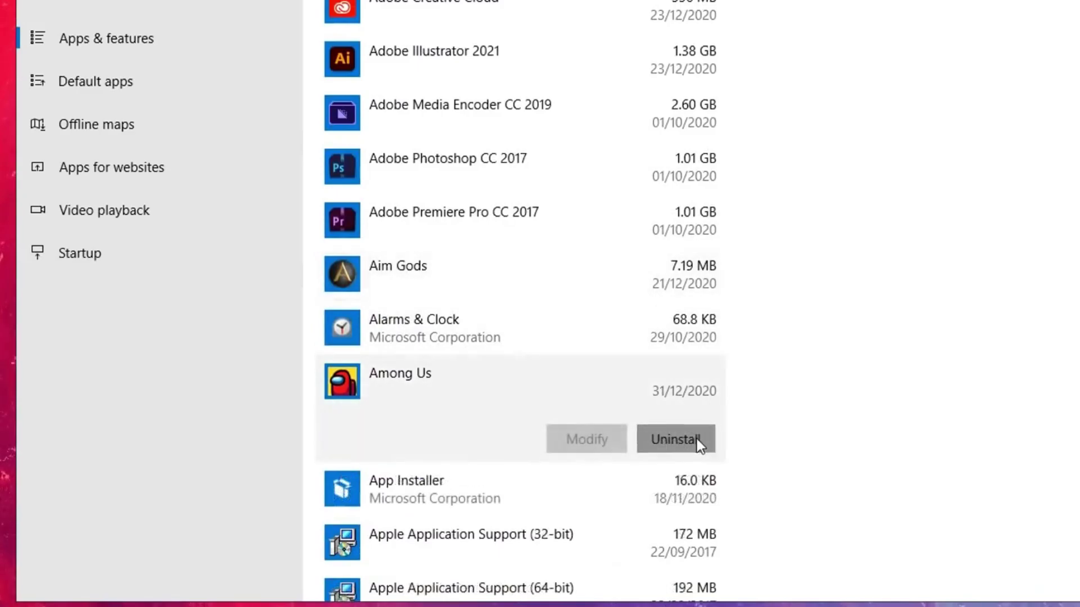
{"action": "left_click", "coordinate": [696, 438]}
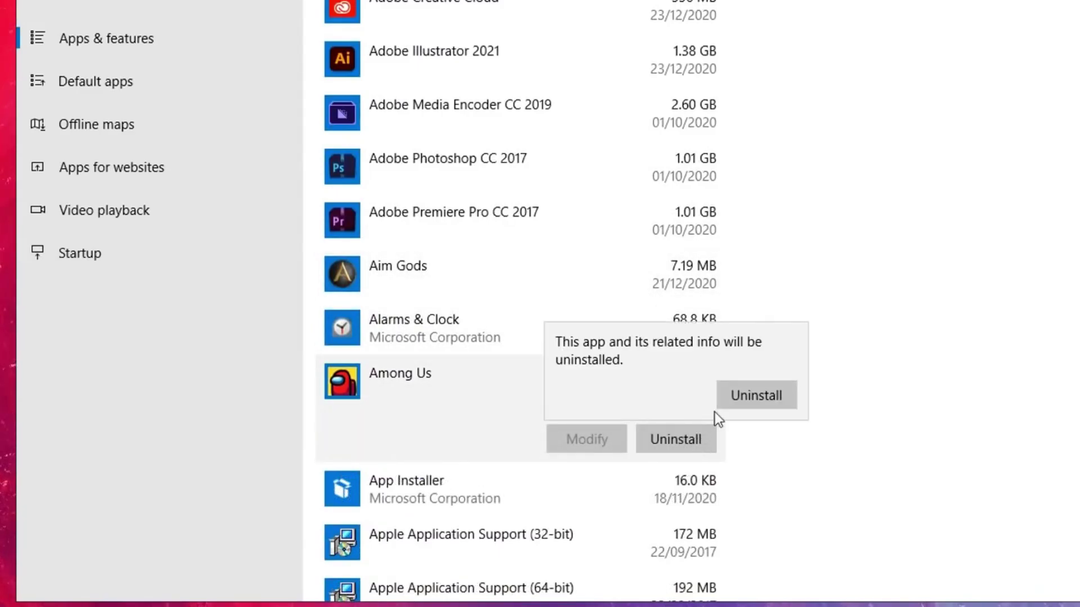
- Find iTunes with the search 'itun' and uninstall it, confirming removal
{"action": "type", "text": "it"}
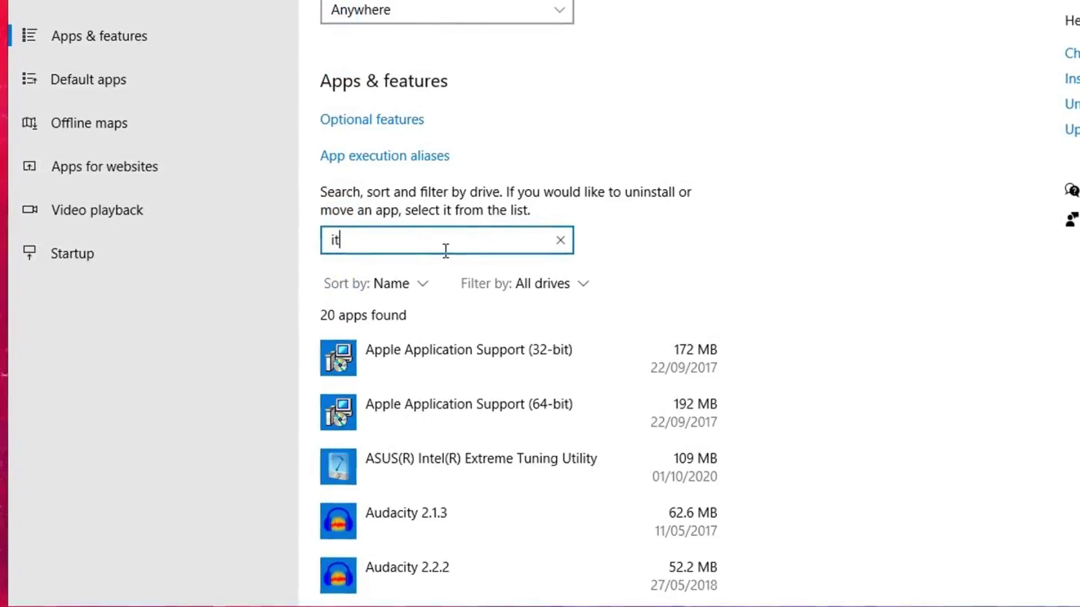
{"action": "type", "text": "unes"}
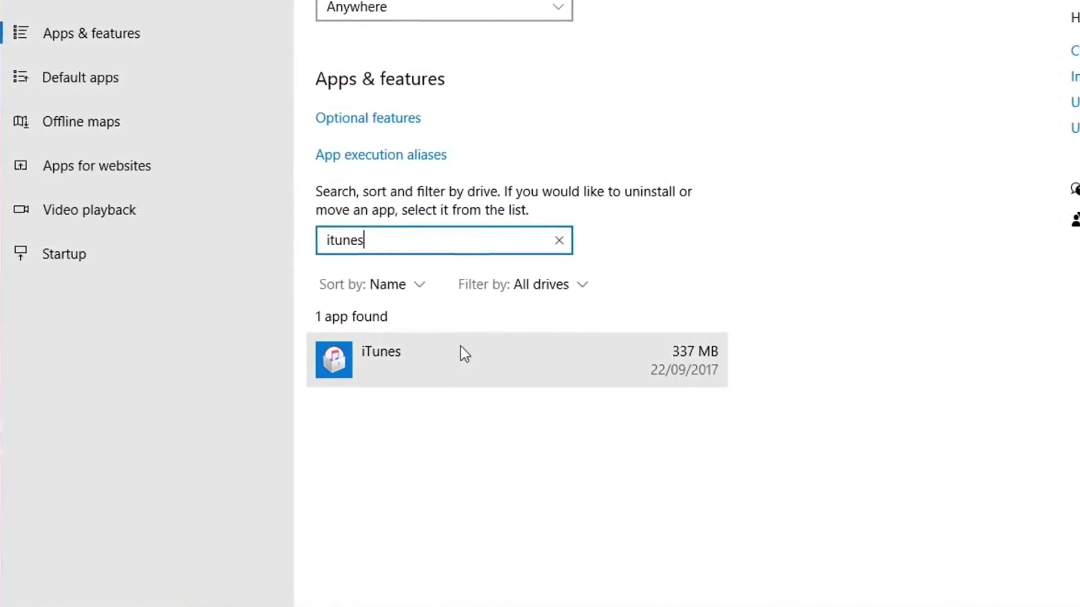
{"action": "left_click", "coordinate": [478, 356]}
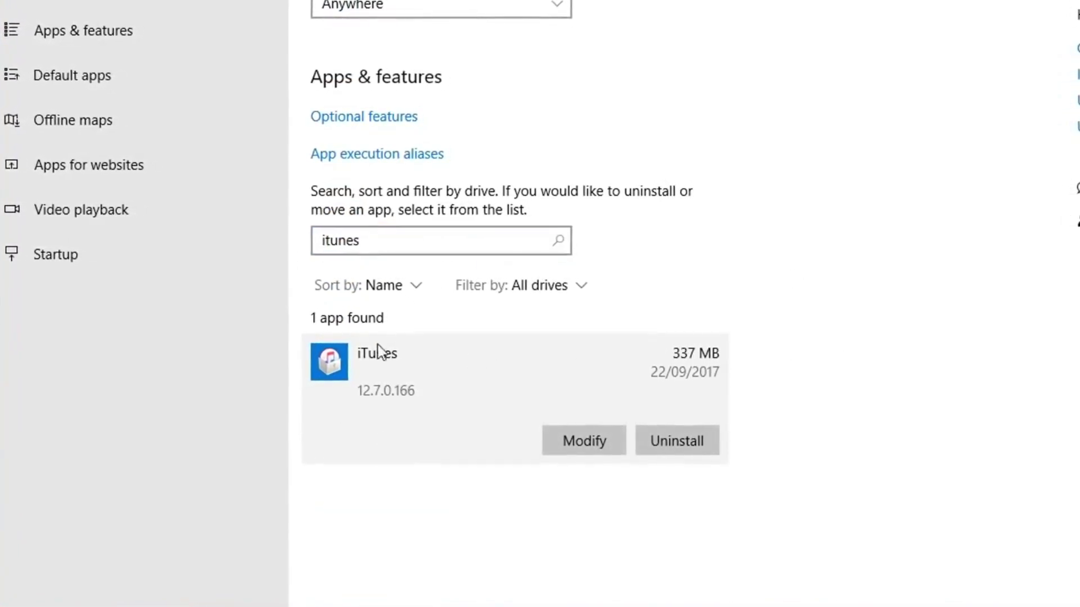
{"action": "left_click", "coordinate": [687, 445]}
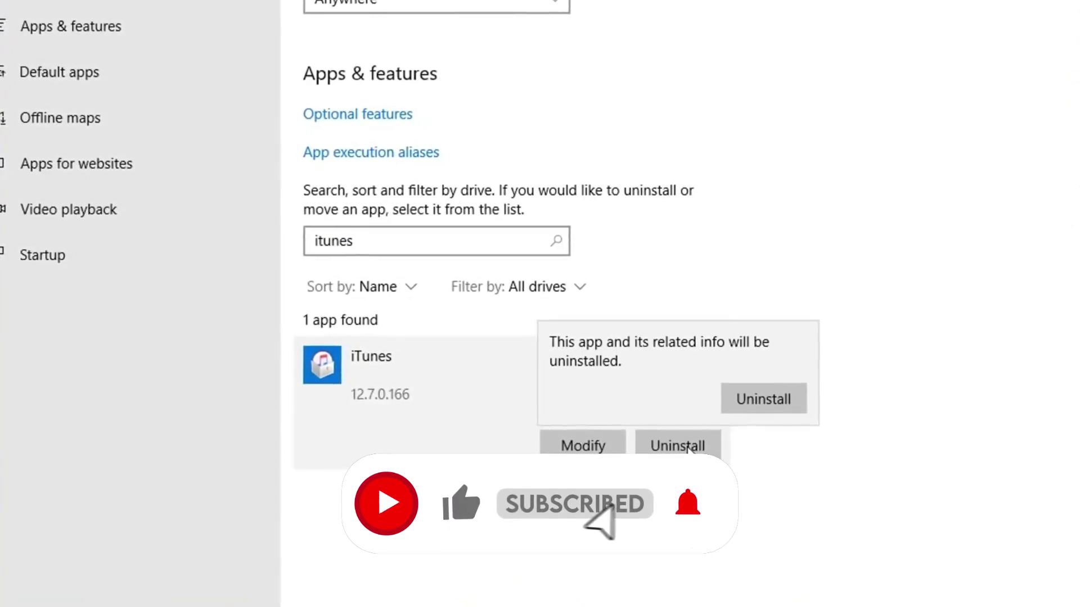
{"action": "left_click", "coordinate": [780, 411]}
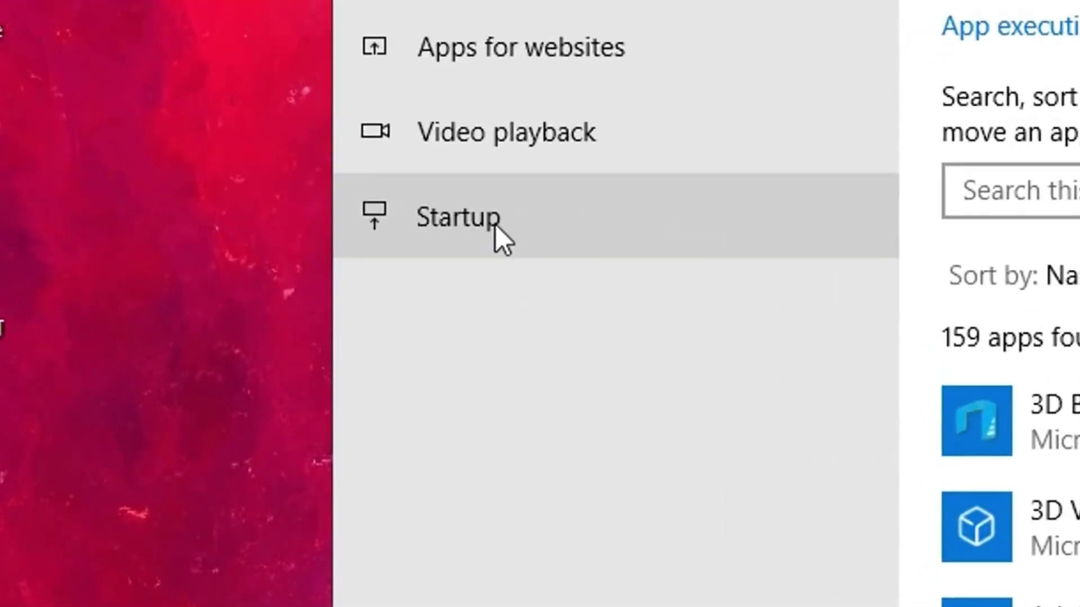
- Sort startup apps by start-up impact and stop Slack launching at startup
{"action": "left_click", "coordinate": [99, 256]}
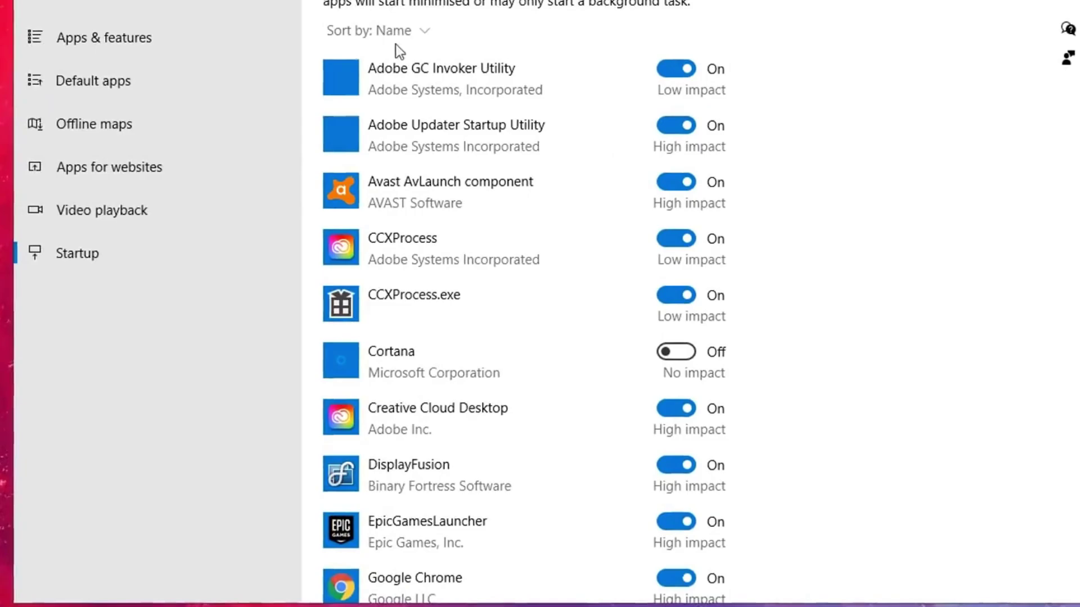
{"action": "left_click", "coordinate": [422, 37]}
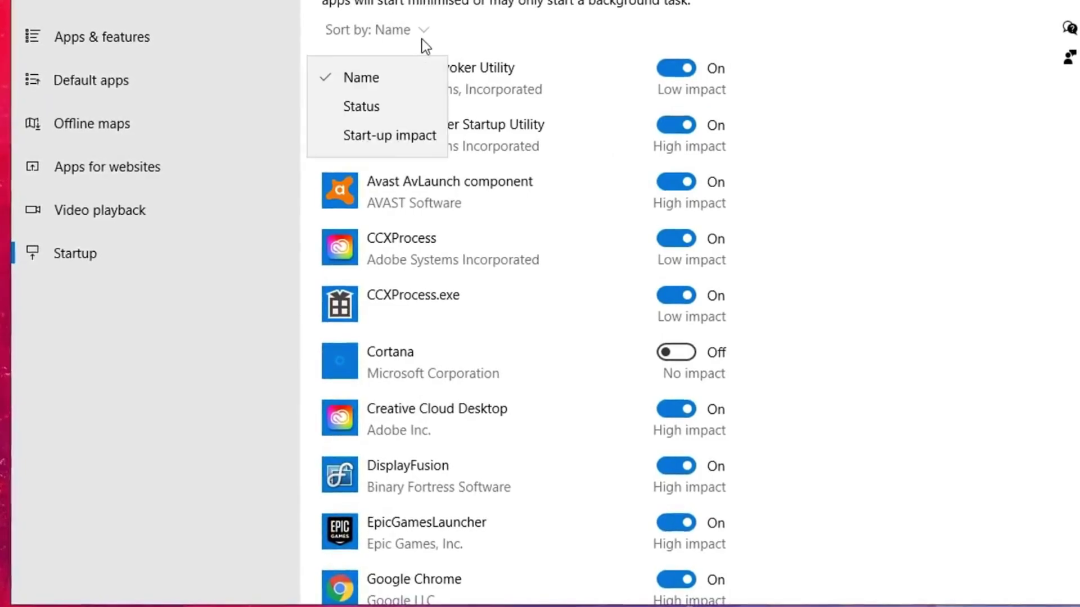
{"action": "left_click", "coordinate": [412, 133]}
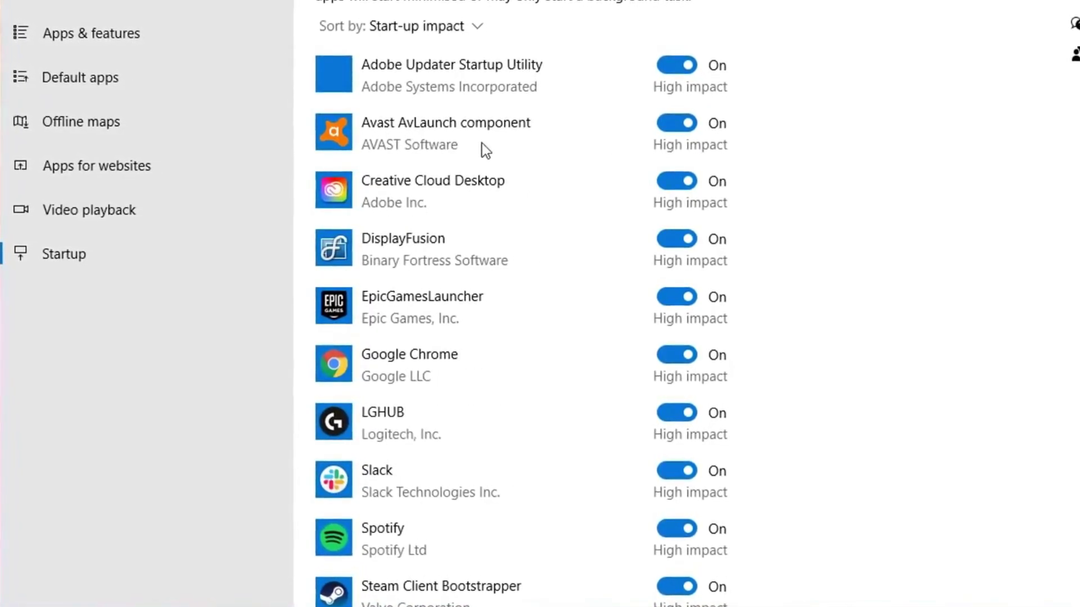
{"action": "scroll", "coordinate": [506, 152], "scroll_direction": "down", "scroll_amount": 5}
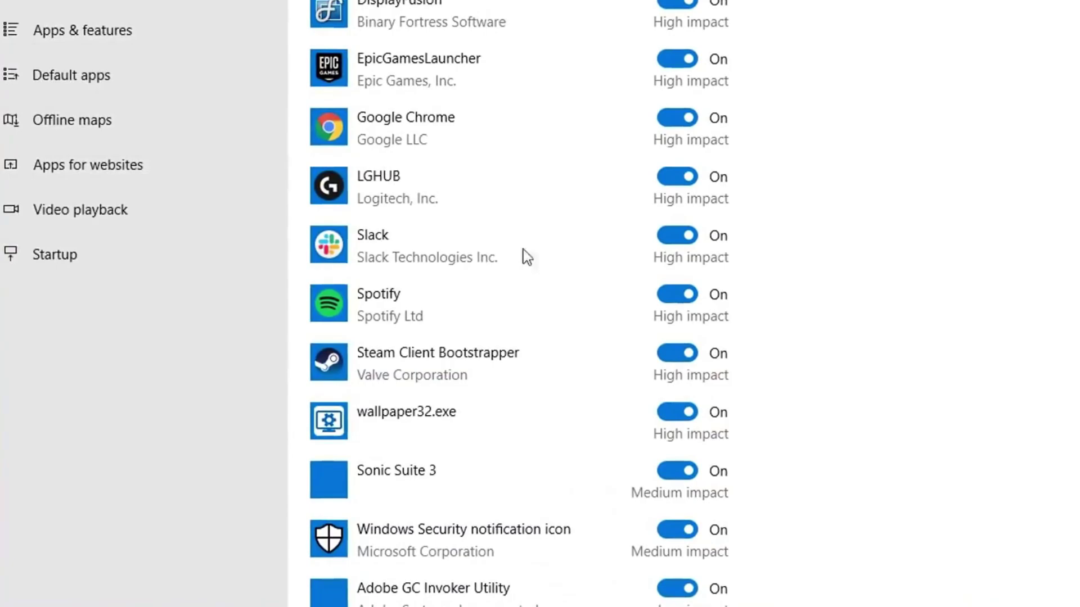
{"action": "left_click", "coordinate": [669, 236]}
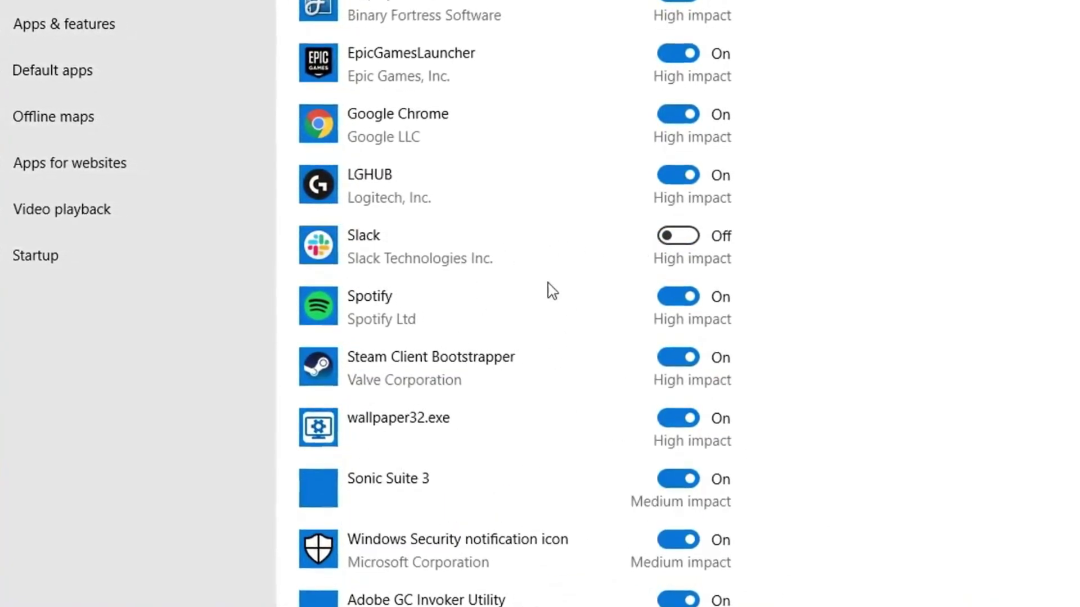
{"action": "scroll", "coordinate": [513, 104], "scroll_direction": "down", "scroll_amount": 4}
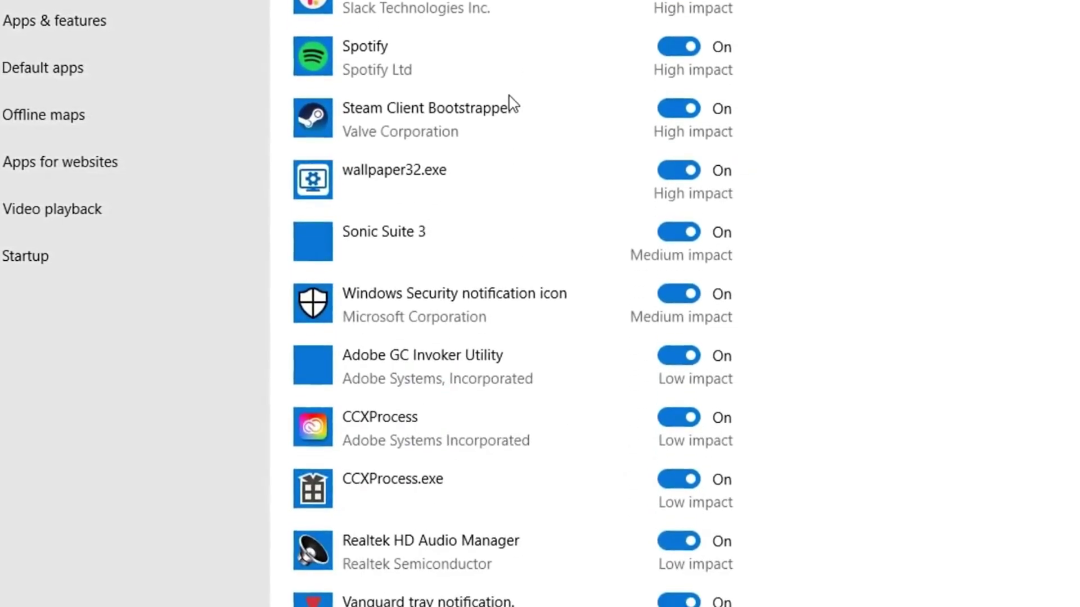
{"action": "scroll", "coordinate": [509, 113], "scroll_direction": "down", "scroll_amount": 4}
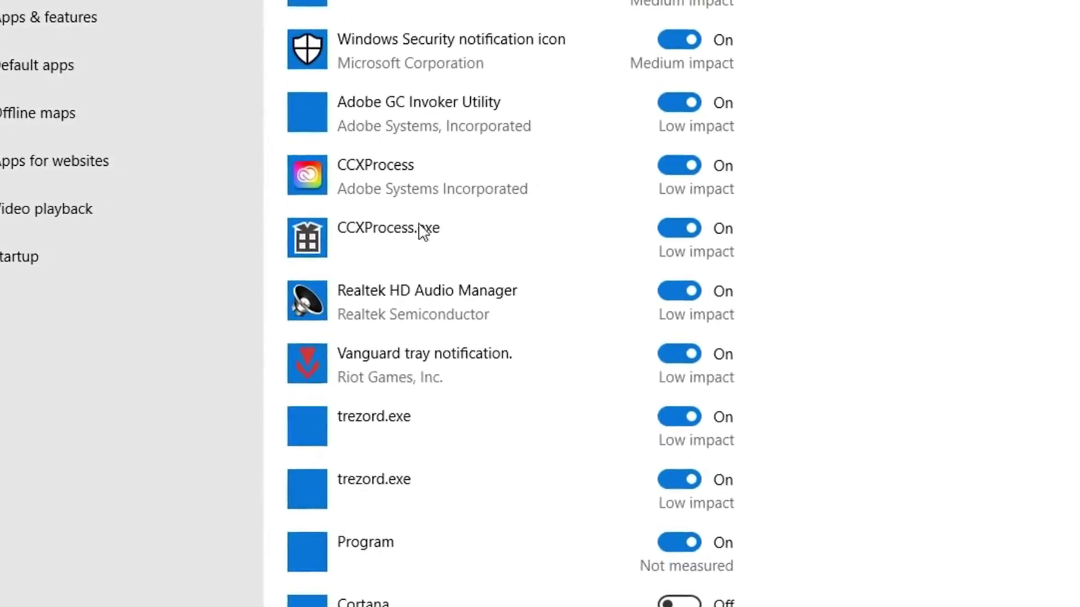
{"action": "scroll", "coordinate": [480, 231], "scroll_direction": "up", "scroll_amount": 12}
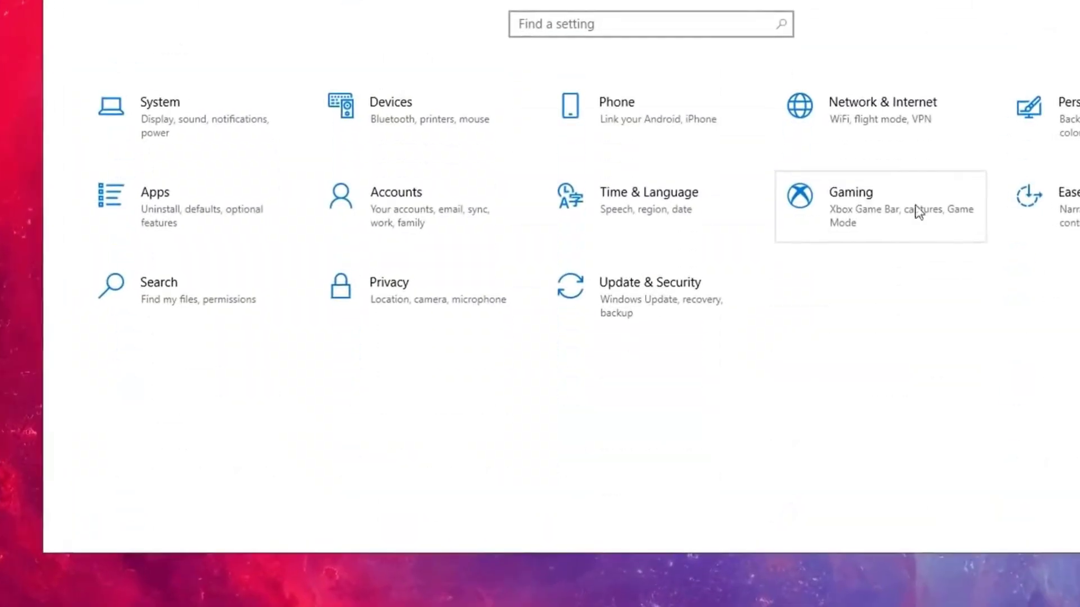
- Turn off background recording while playing games under Gaming > Captures
{"action": "left_click", "coordinate": [890, 223]}
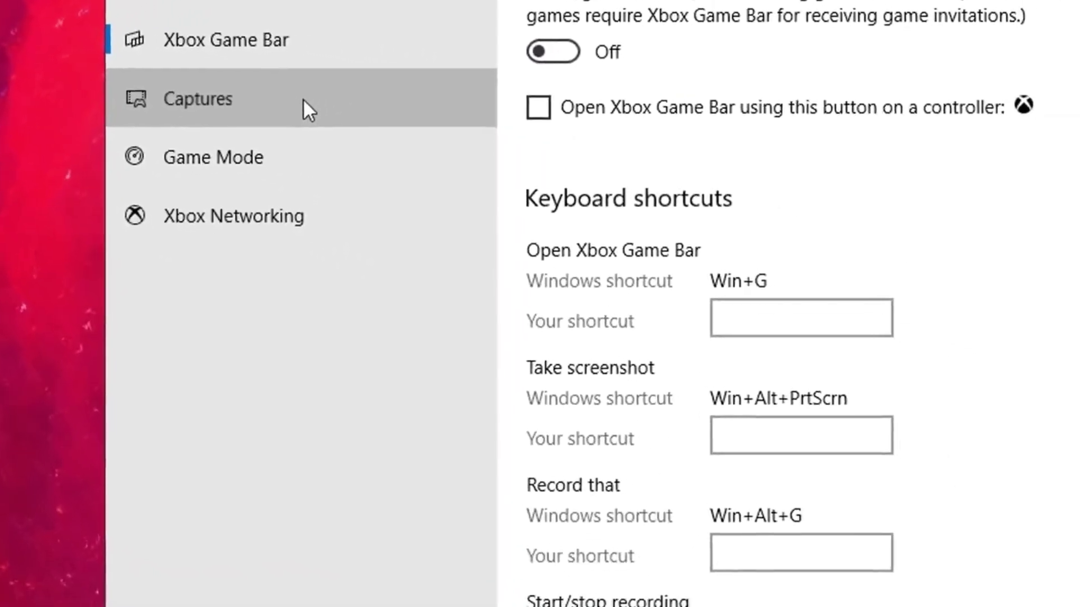
{"action": "left_click", "coordinate": [395, 126]}
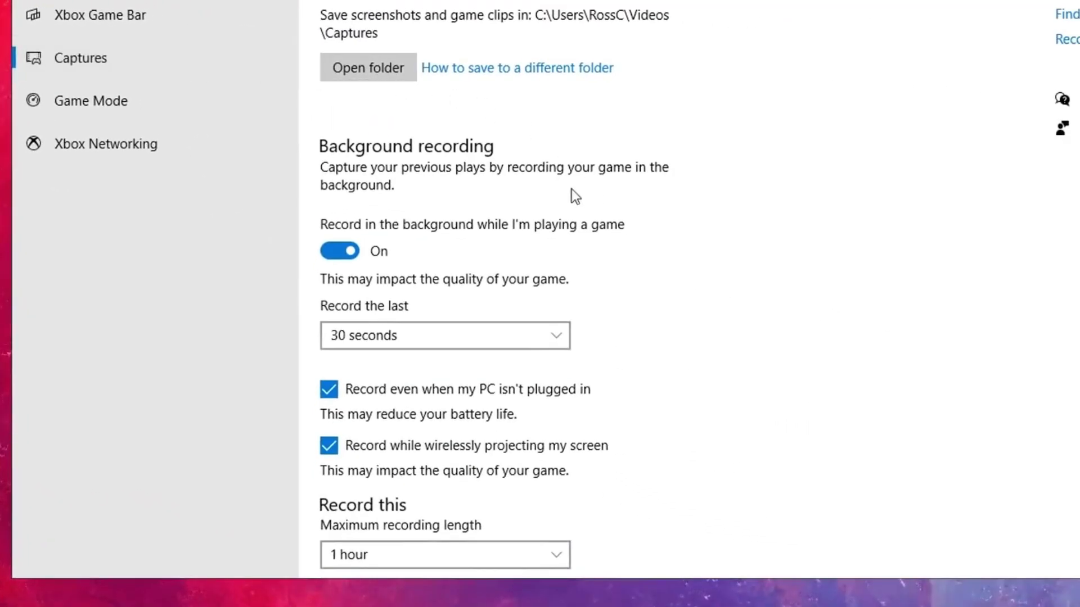
{"action": "scroll", "coordinate": [562, 186], "scroll_direction": "down", "scroll_amount": 4}
{"action": "scroll", "coordinate": [416, 90], "scroll_direction": "up", "scroll_amount": 4}
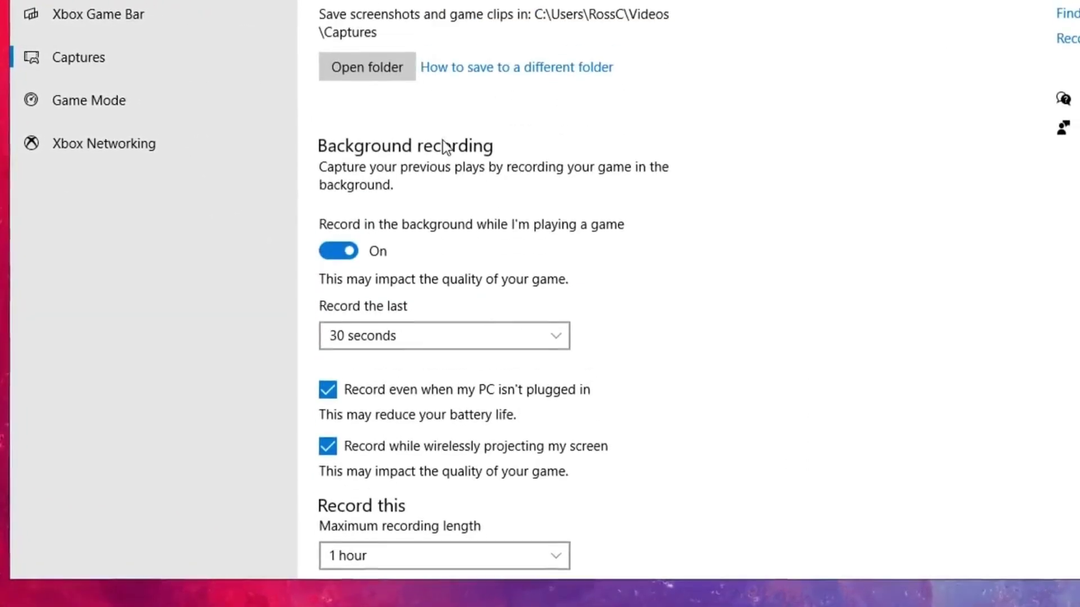
{"action": "left_click", "coordinate": [333, 254]}
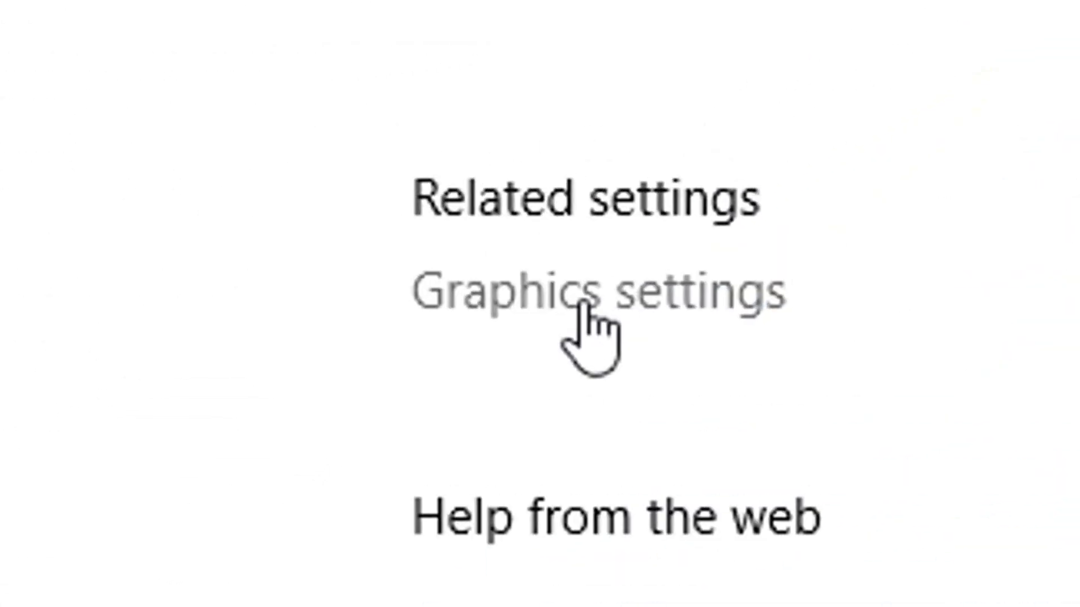
- Turn on hardware-accelerated GPU scheduling and check the Fortnite graphics preference entry
{"action": "left_click", "coordinate": [1049, 29]}
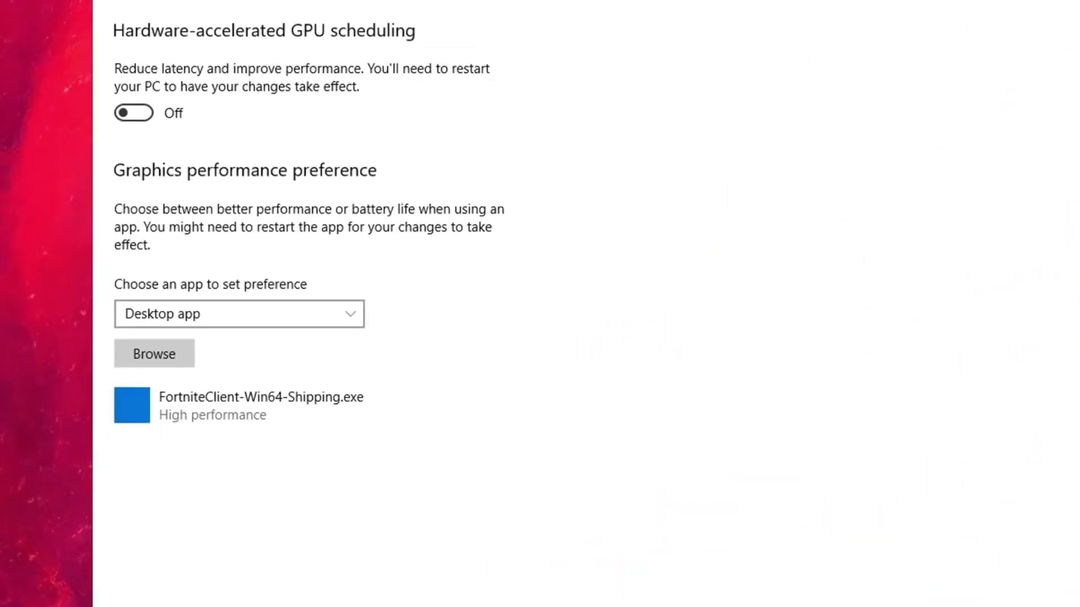
{"action": "left_click", "coordinate": [140, 126]}
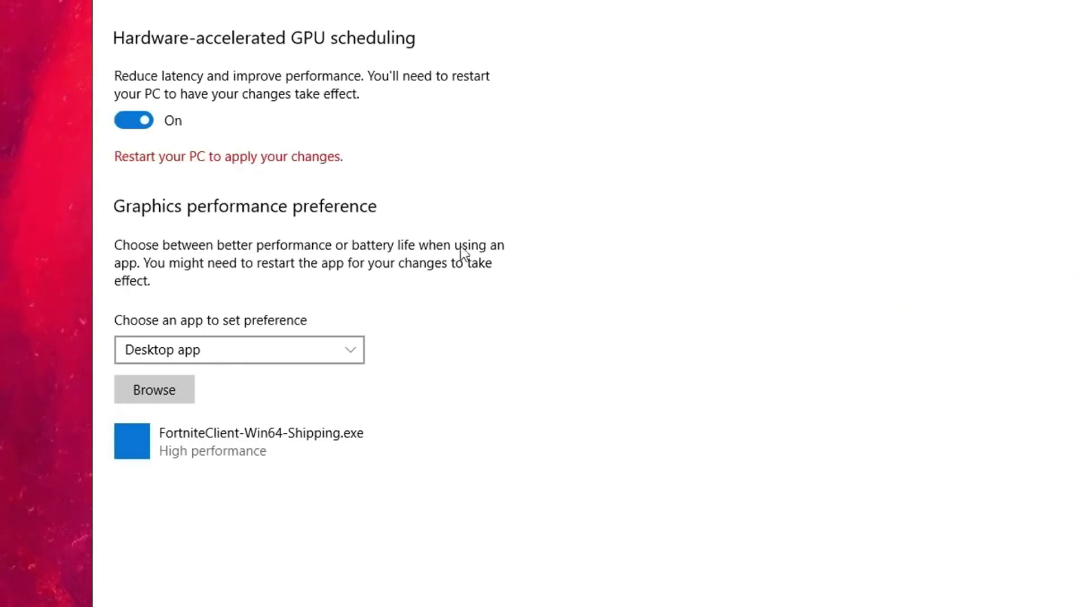
{"action": "left_click", "coordinate": [242, 452]}
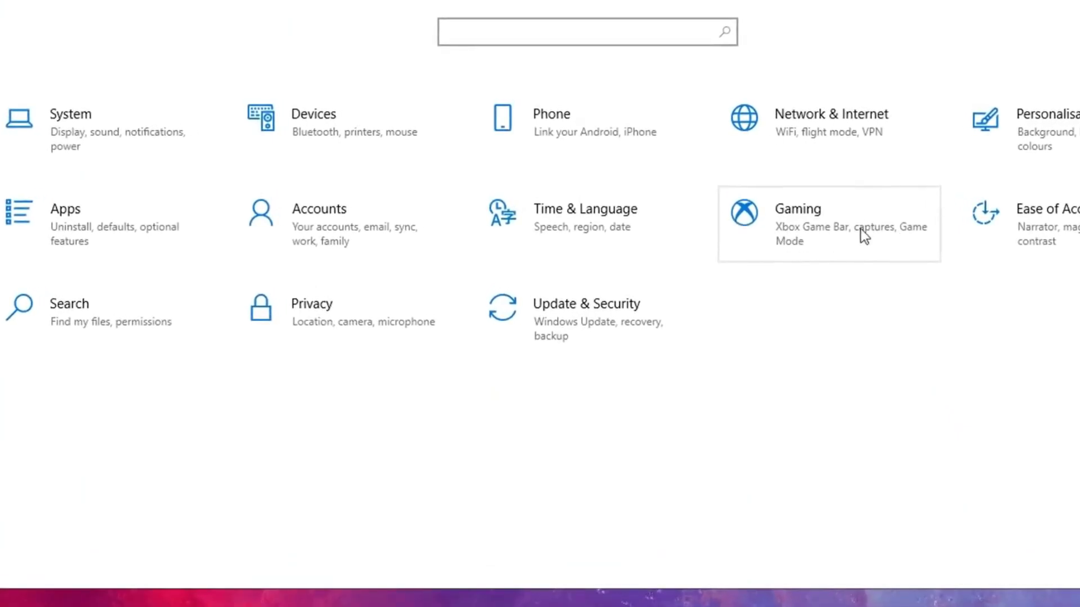
{"action": "left_click", "coordinate": [846, 236]}
{"action": "left_click", "coordinate": [121, 133]}
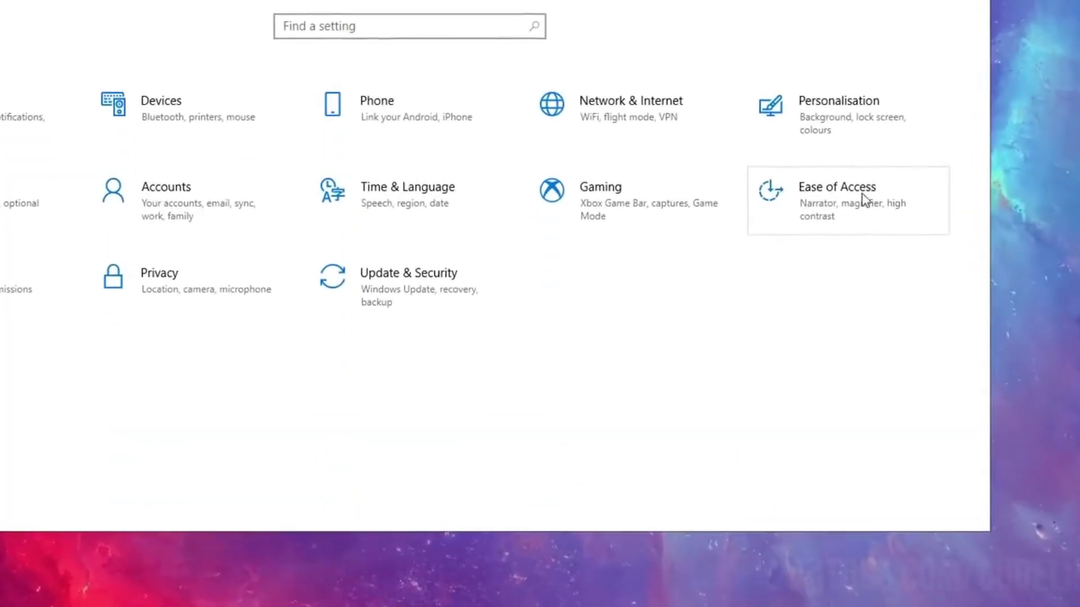
- In Ease of Access display, turn off automatic scroll-bar hiding and the desktop background image
{"action": "left_click", "coordinate": [869, 206]}
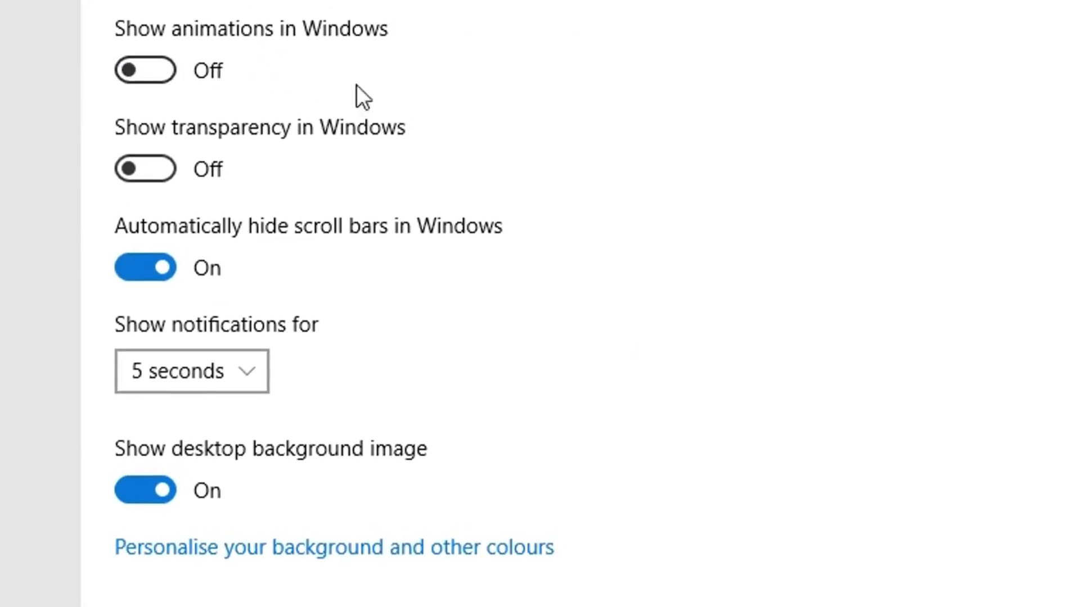
{"action": "left_click", "coordinate": [149, 263]}
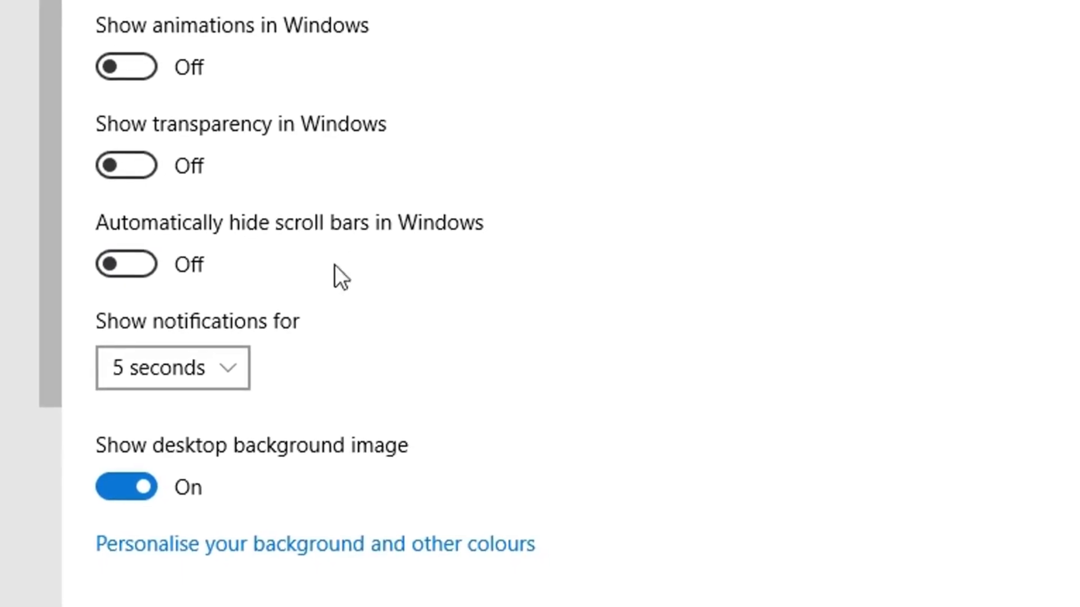
{"action": "left_click", "coordinate": [151, 479]}
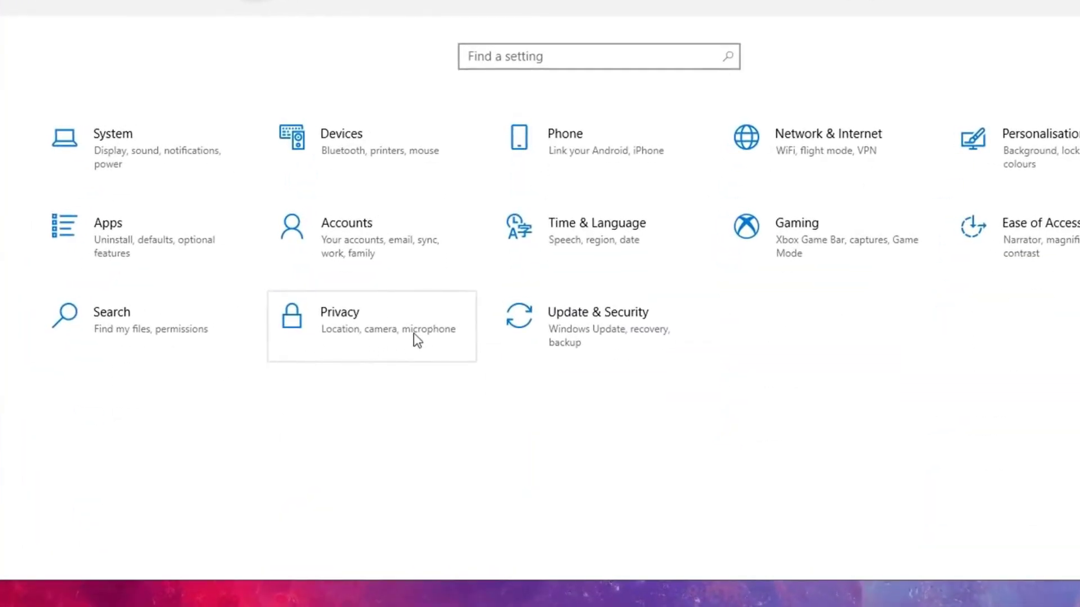
- Turn off advertising ID, website language-list access, app-launch tracking and suggested content in Privacy
{"action": "left_click", "coordinate": [383, 347]}
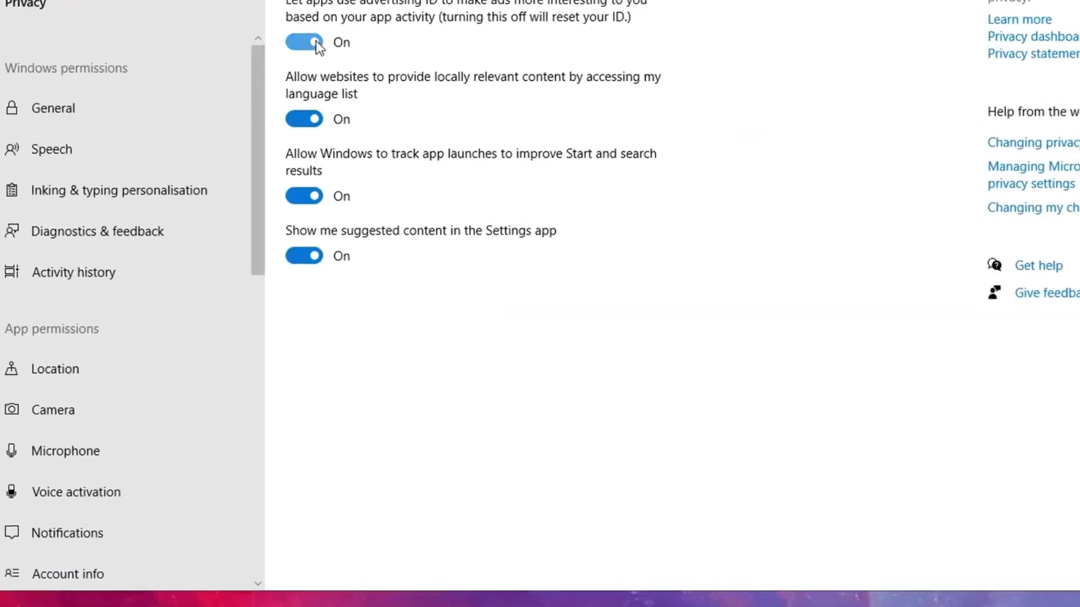
{"action": "left_click", "coordinate": [327, 41]}
{"action": "left_click", "coordinate": [308, 117]}
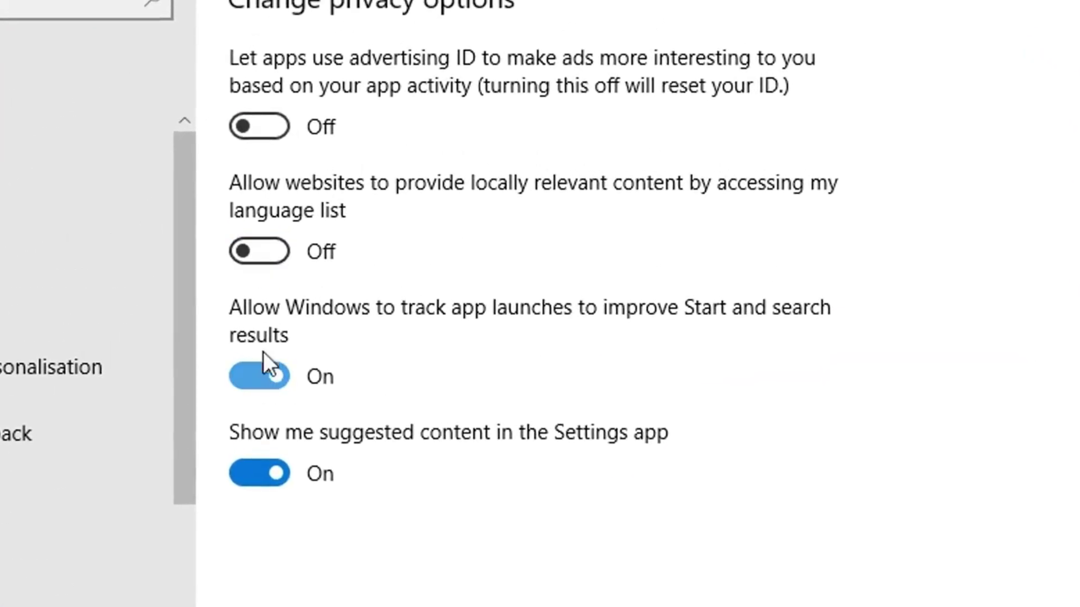
{"action": "left_click", "coordinate": [259, 380]}
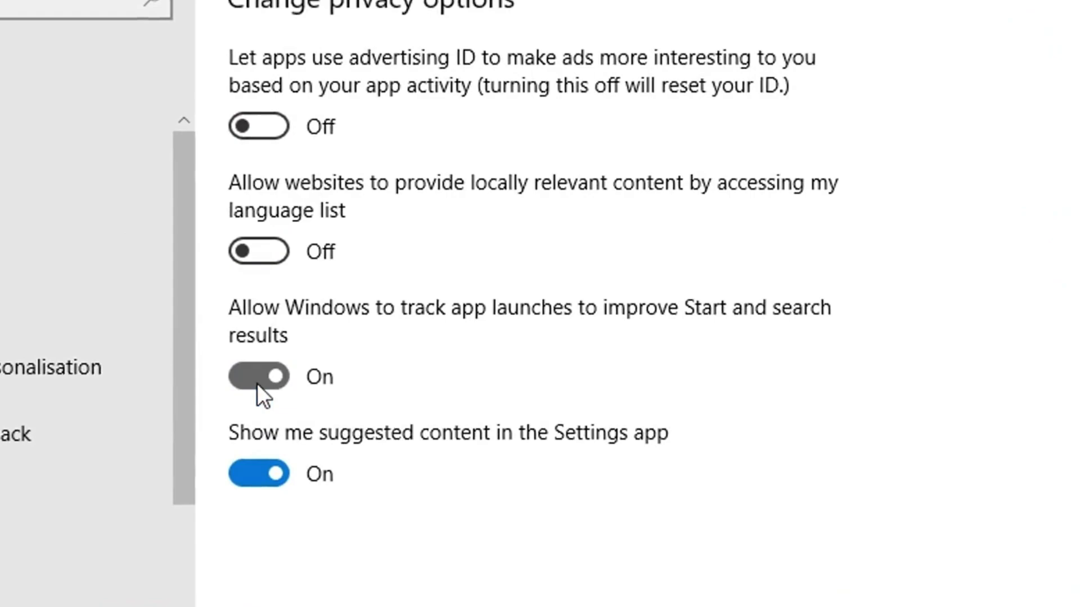
{"action": "left_click", "coordinate": [264, 471]}
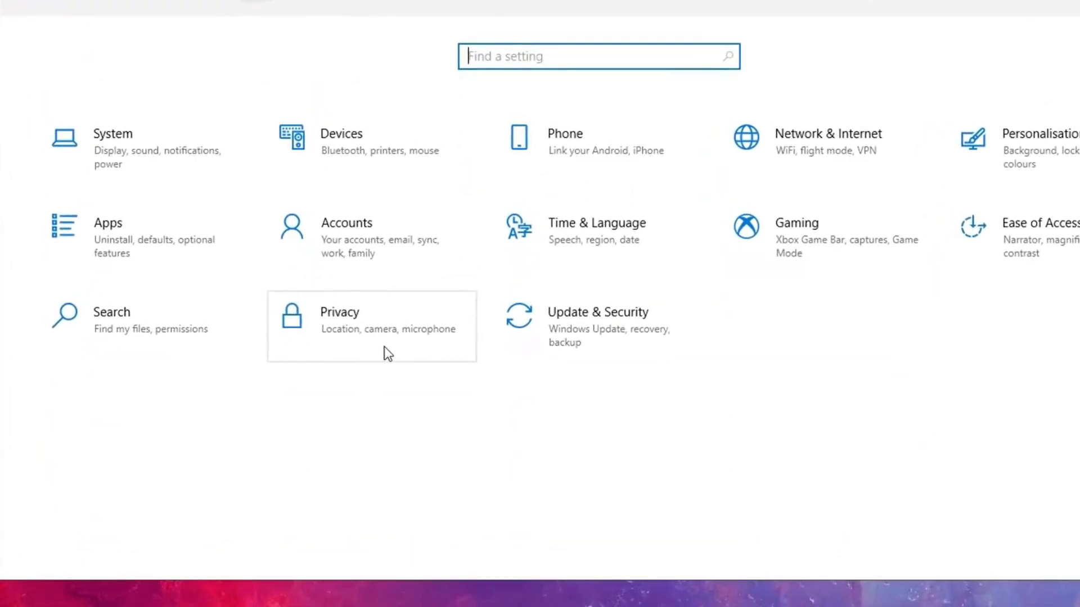
- Open Privacy > Background apps and scroll the app list to confirm every app is Off
{"action": "left_click", "coordinate": [384, 349]}
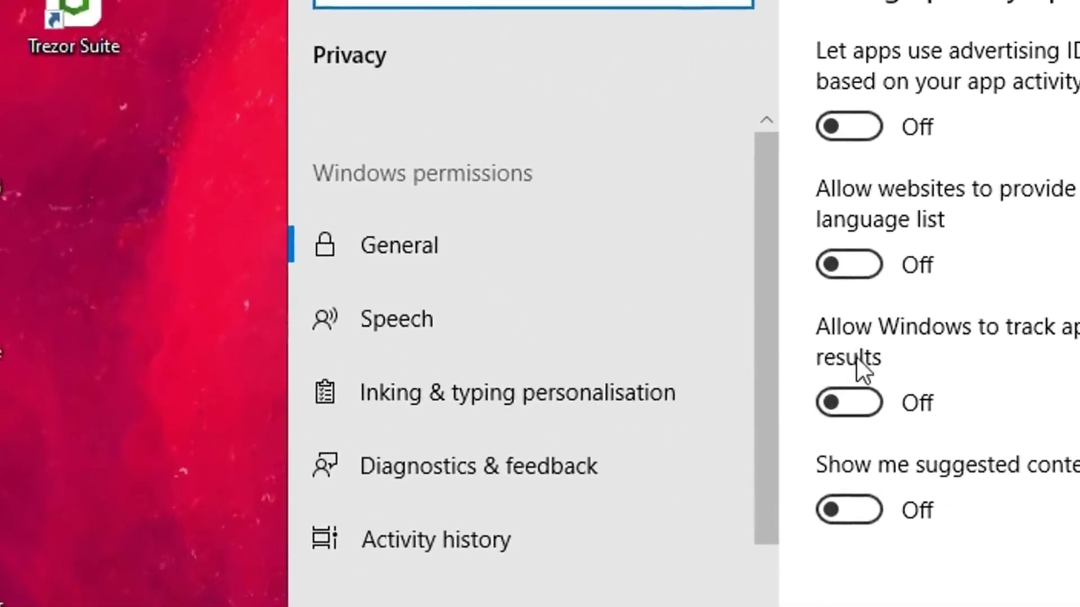
{"action": "scroll", "coordinate": [376, 214], "scroll_direction": "down", "scroll_amount": 5}
{"action": "scroll", "coordinate": [669, 170], "scroll_direction": "down", "scroll_amount": 10}
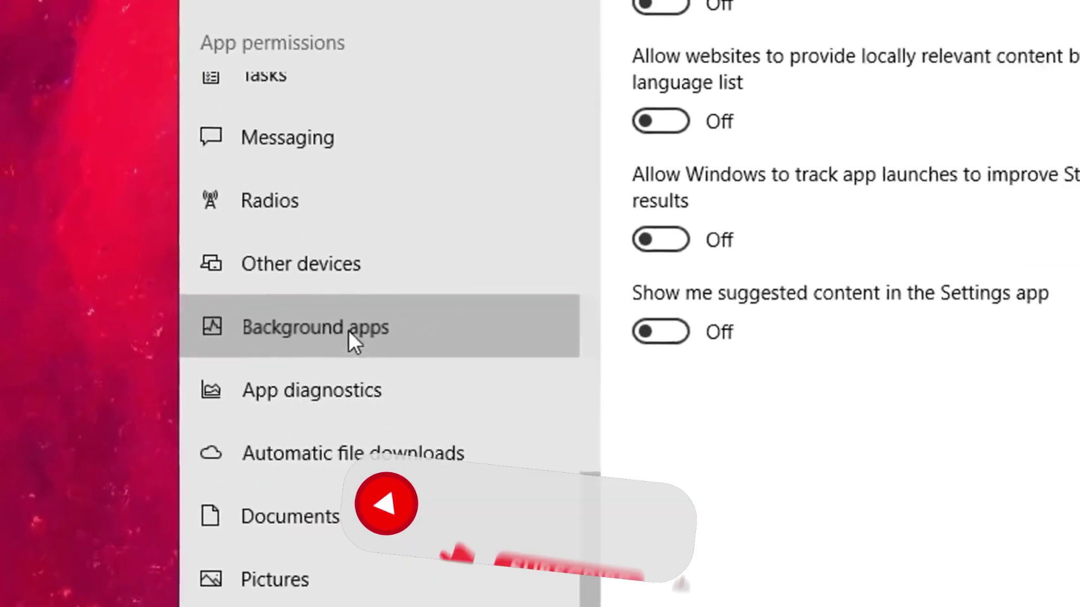
{"action": "left_click", "coordinate": [518, 276]}
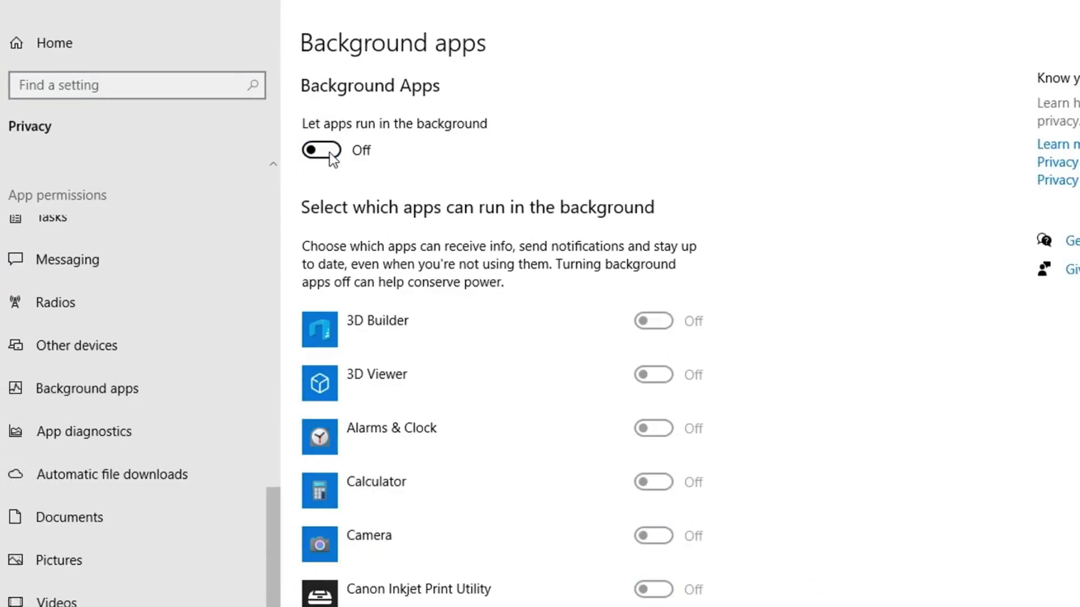
{"action": "scroll", "coordinate": [479, 255], "scroll_direction": "down", "scroll_amount": 4}
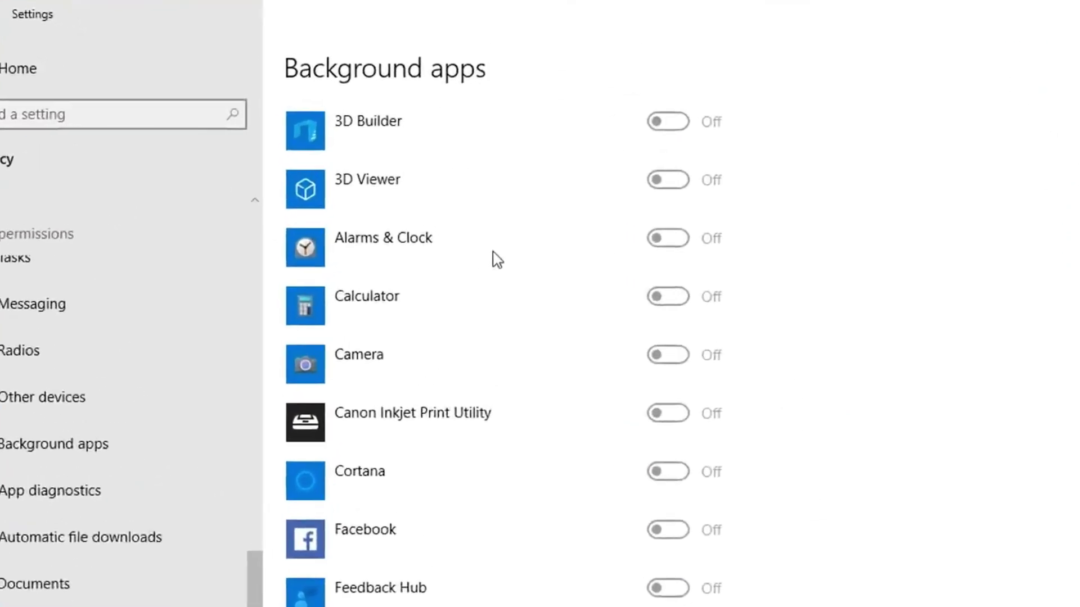
{"action": "scroll", "coordinate": [486, 231], "scroll_direction": "down", "scroll_amount": 3}
{"action": "scroll", "coordinate": [478, 450], "scroll_direction": "down", "scroll_amount": 10}
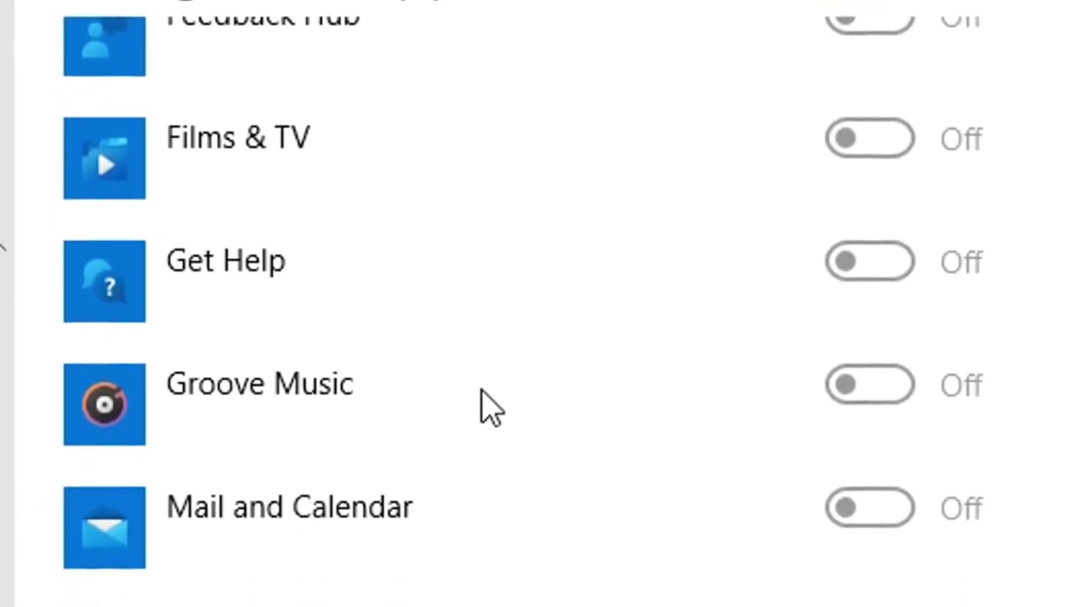
{"action": "scroll", "coordinate": [482, 343], "scroll_direction": "down", "scroll_amount": 6}
{"action": "scroll", "coordinate": [482, 321], "scroll_direction": "down", "scroll_amount": 10}
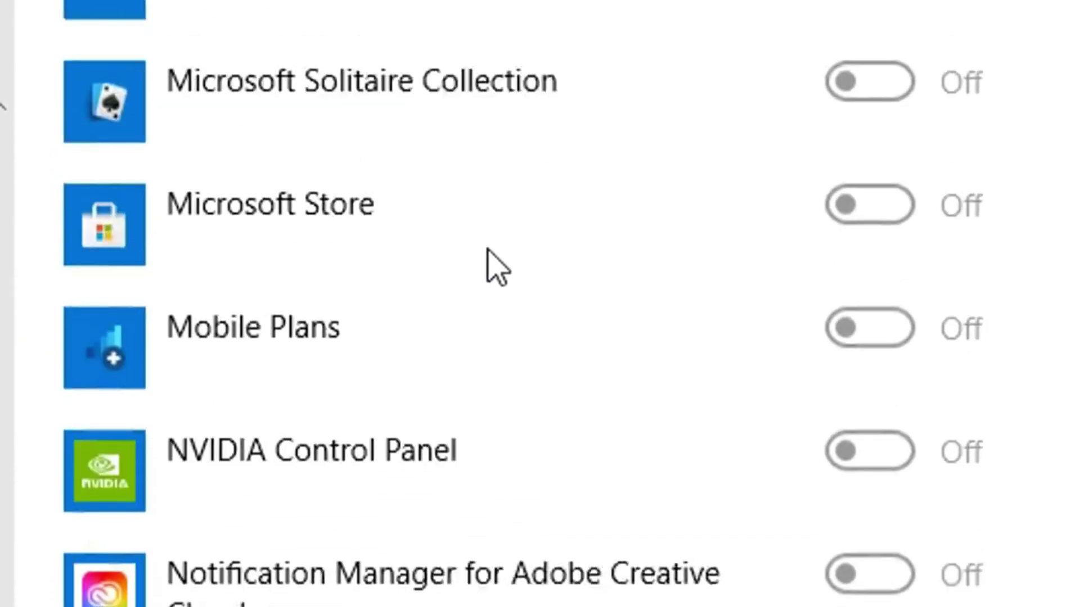
{"action": "scroll", "coordinate": [508, 196], "scroll_direction": "down", "scroll_amount": 10}
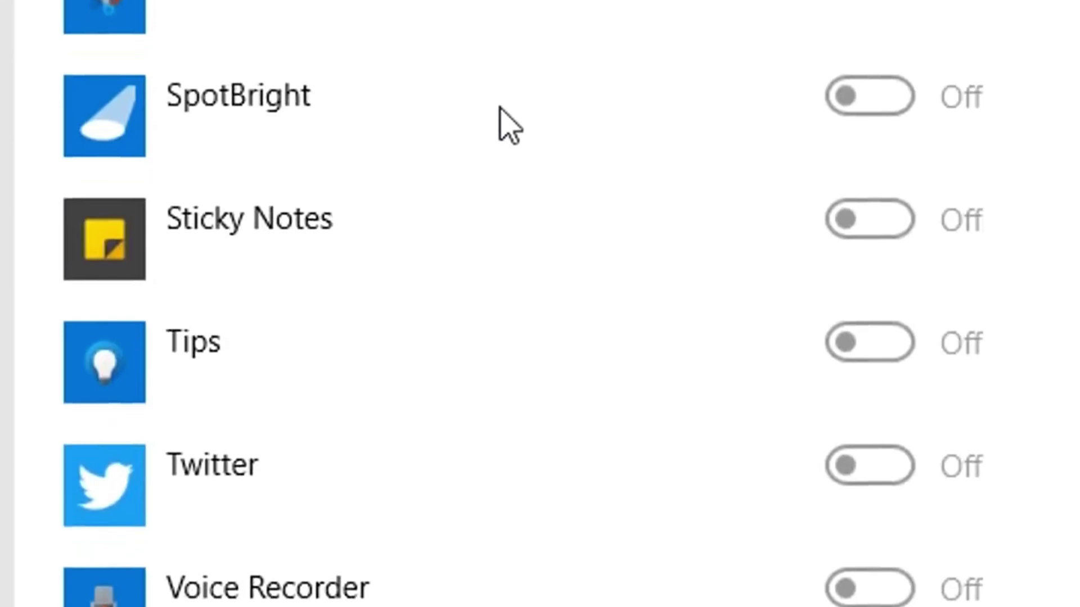
{"action": "scroll", "coordinate": [509, 39], "scroll_direction": "up", "scroll_amount": 20}
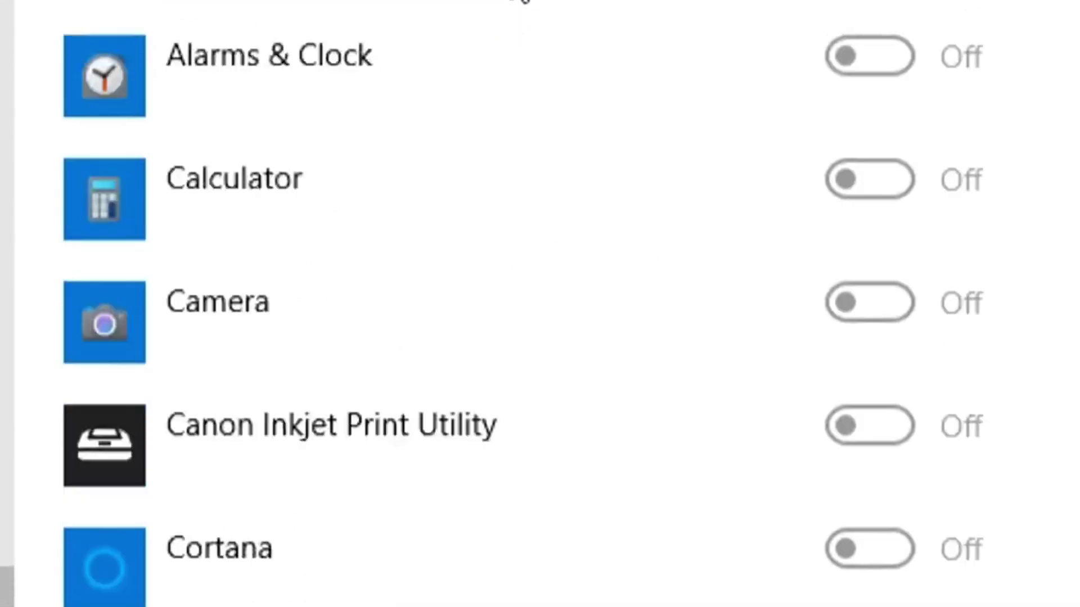
{"action": "scroll", "coordinate": [421, 304], "scroll_direction": "down", "scroll_amount": 3}
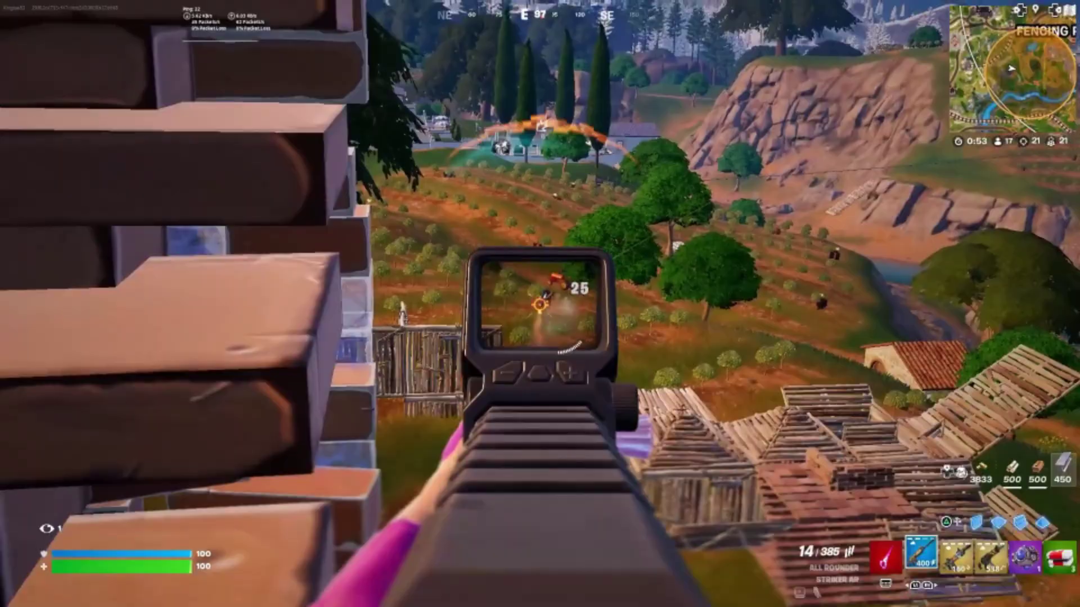
- Fire the rifle at the opponent, then build brick walls and floors as cover and advance
{"action": "left_click", "coordinate": [540, 303]}
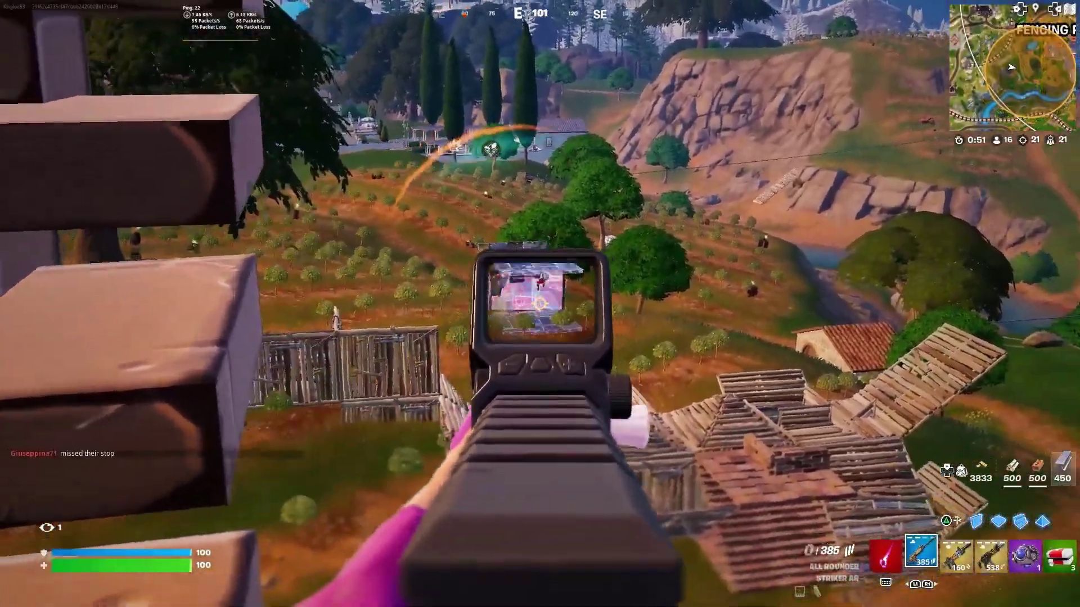
{"action": "key", "text": "q"}
{"action": "left_click", "coordinate": [540, 304]}
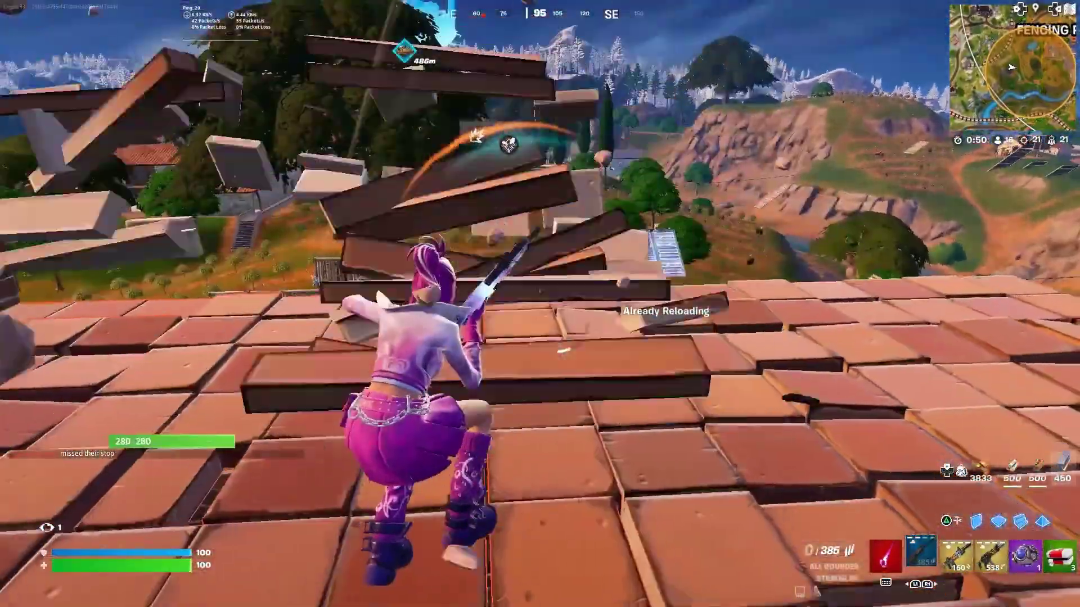
{"action": "key", "text": "w"}
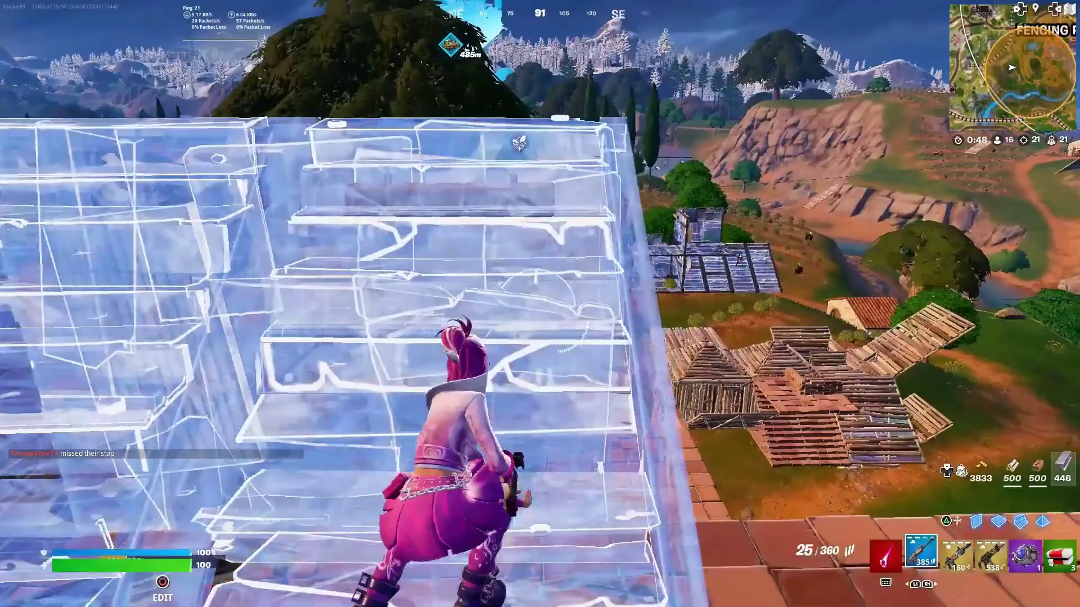